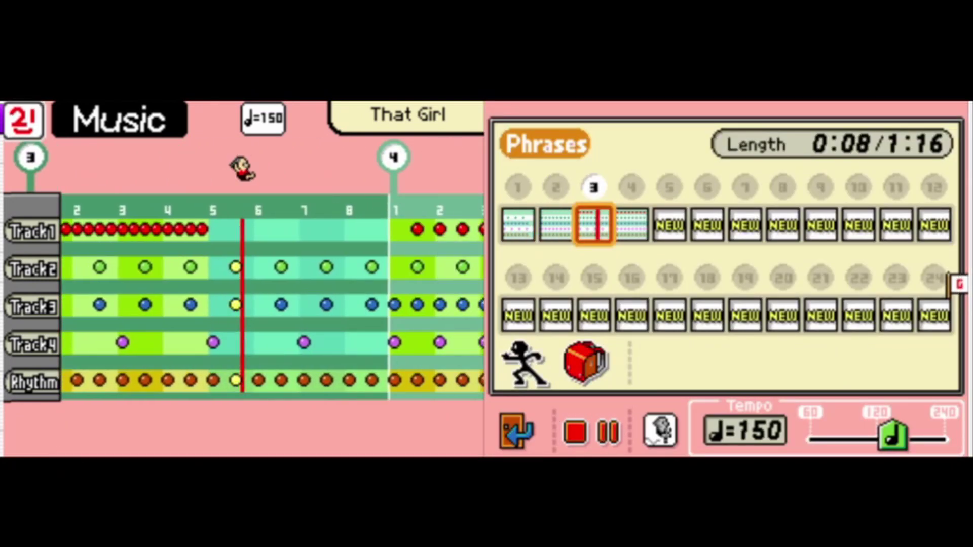
Step: Stop playback, erase the leftover notes on Track 1 of phrase 5 and switch back to placing notes
{"action": "left_click", "coordinate": [575, 432]}
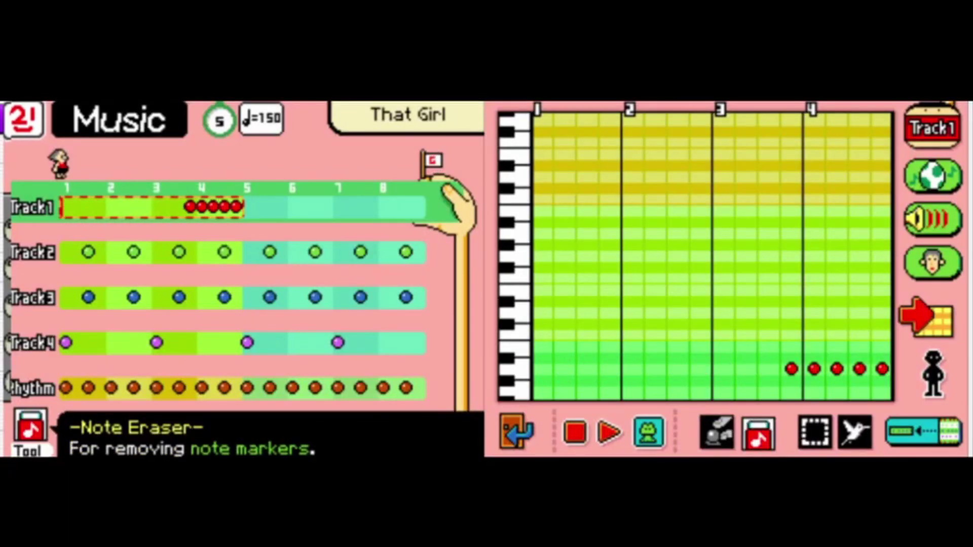
{"action": "left_click", "coordinate": [860, 369]}
{"action": "left_click", "coordinate": [933, 127]}
{"action": "left_click", "coordinate": [717, 433]}
Step: Fill in the missing notes in beats 1–4 on Tracks 4 and 3 of phrase 5
{"action": "left_click", "coordinate": [932, 128]}
{"action": "left_click", "coordinate": [933, 128]}
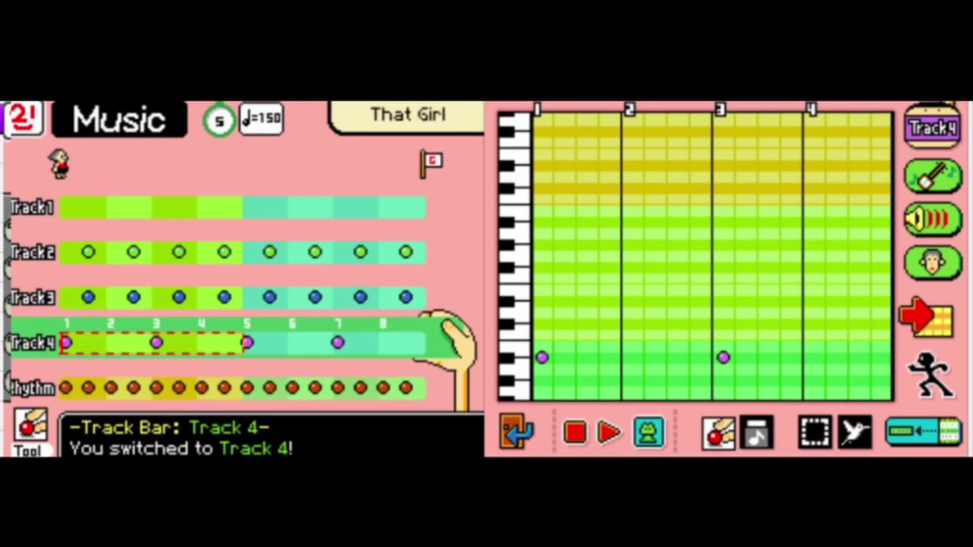
{"action": "key", "text": "Up"}
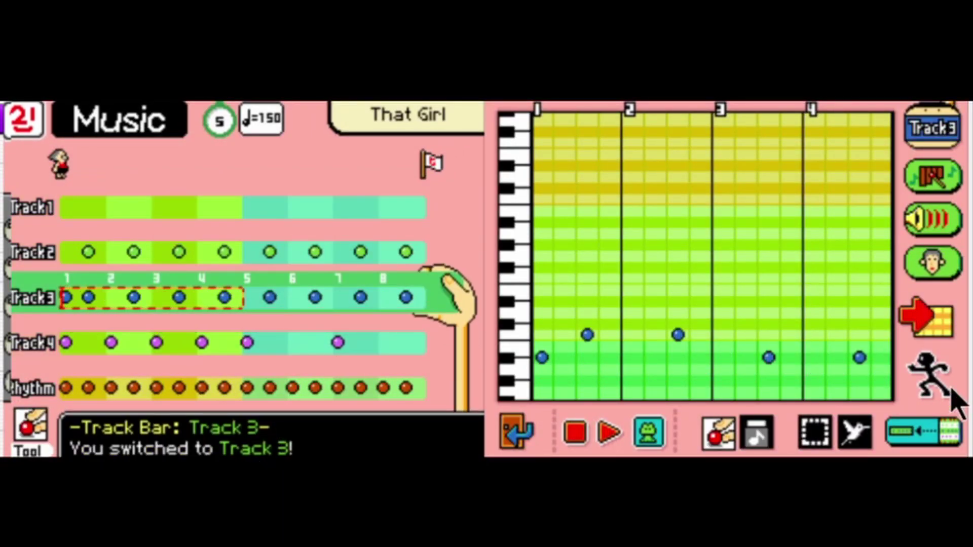
{"action": "left_click", "coordinate": [724, 357]}
{"action": "left_click", "coordinate": [814, 278]}
Step: Copy the beats 1–4 notes of Tracks 3 and 4 into beats 5–8 of phrase 5
{"action": "left_click", "coordinate": [815, 432]}
{"action": "left_click", "coordinate": [927, 318]}
{"action": "left_click", "coordinate": [926, 432]}
{"action": "left_click", "coordinate": [933, 128]}
{"action": "left_click_drag", "start_coordinate": [538, 119], "coordinate": [887, 396]}
{"action": "left_click", "coordinate": [927, 318]}
{"action": "left_click", "coordinate": [927, 433]}
{"action": "left_click", "coordinate": [926, 318]}
Step: Play back phrase 5, check its second half and return to the song's phrase overview
{"action": "left_click", "coordinate": [609, 433]}
{"action": "left_click", "coordinate": [515, 433]}
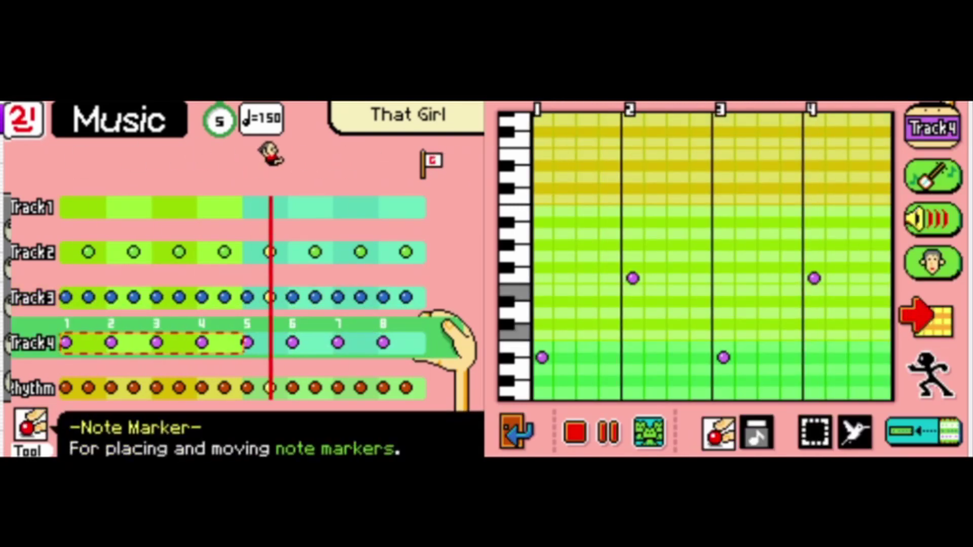
{"action": "left_click", "coordinate": [927, 318]}
{"action": "key", "text": "Up"}
{"action": "key", "text": "Up"}
{"action": "left_click", "coordinate": [575, 432]}
{"action": "left_click", "coordinate": [515, 433]}
{"action": "left_click", "coordinate": [778, 303]}
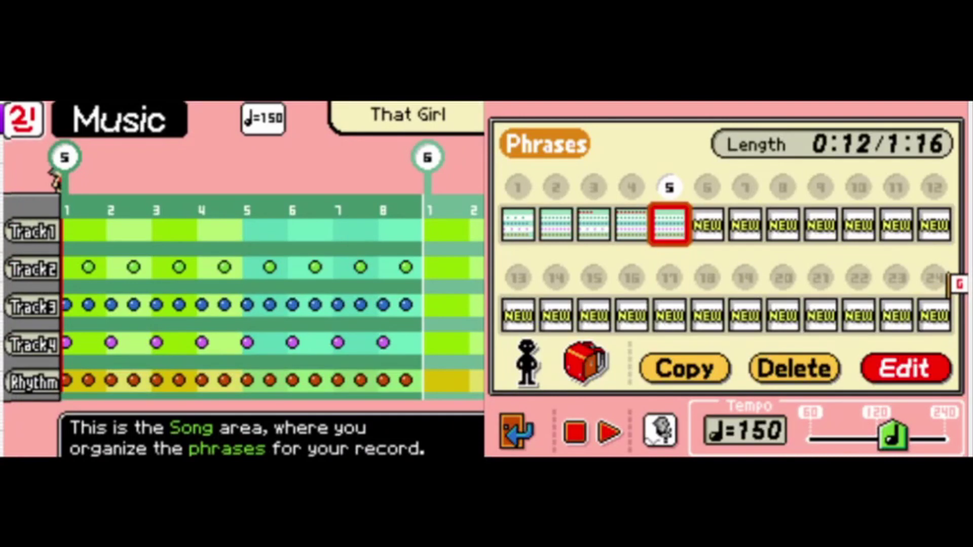
Step: Play the song from phrase 3 and stop it
{"action": "left_click", "coordinate": [576, 433]}
{"action": "left_click", "coordinate": [594, 225]}
{"action": "left_click", "coordinate": [609, 432]}
{"action": "left_click", "coordinate": [575, 432]}
Step: Open phrase 5 and place a Track 1 note in the last quarter of beat 1
{"action": "key", "text": "Return"}
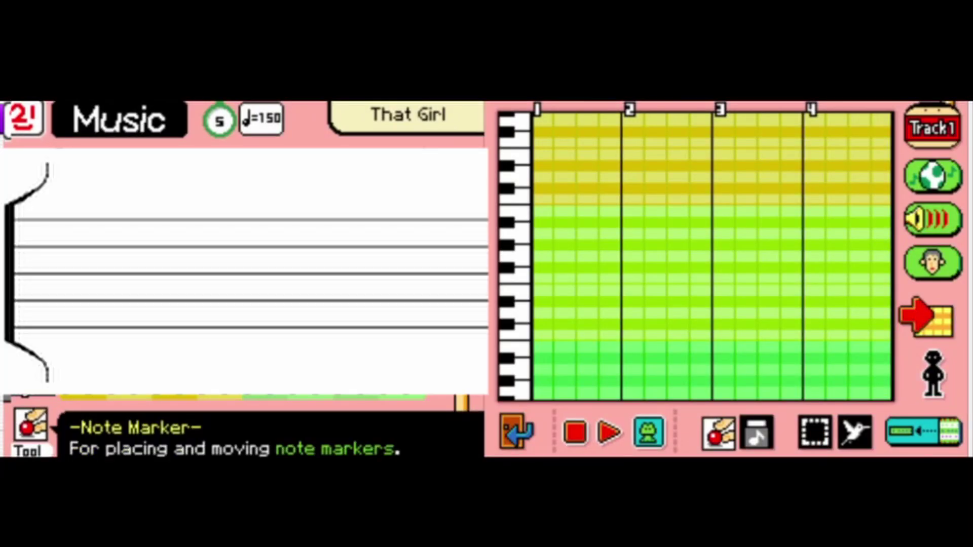
{"action": "left_click", "coordinate": [611, 335]}
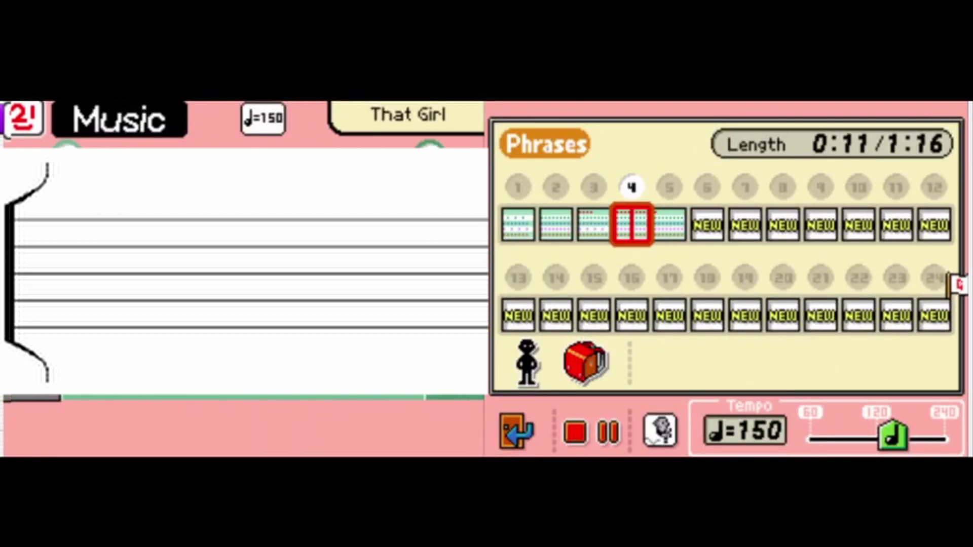
{"action": "key", "text": "Return"}
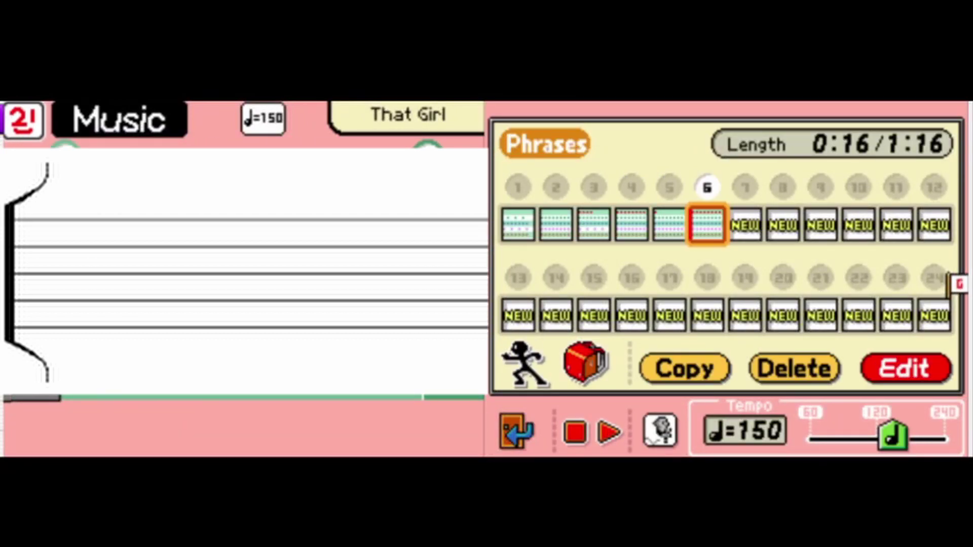
Step: Open phrase 6, erase the two Track 1 notes at the start and middle of beat 3, and preview the phrase
{"action": "left_click", "coordinate": [906, 368]}
{"action": "left_click", "coordinate": [759, 434]}
{"action": "left_click", "coordinate": [724, 266]}
{"action": "left_click", "coordinate": [769, 312]}
{"action": "left_click", "coordinate": [609, 432]}
{"action": "left_click", "coordinate": [575, 433]}
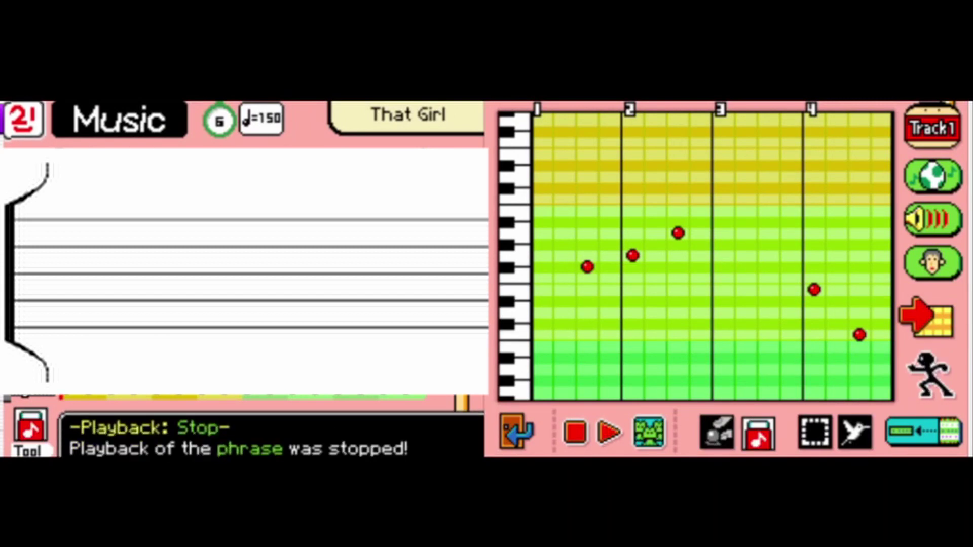
Step: Place a higher Track 1 note at the start of beat 3 in phrase 6 and preview the phrase
{"action": "left_click", "coordinate": [718, 434]}
{"action": "left_click", "coordinate": [723, 210]}
{"action": "left_click", "coordinate": [609, 432]}
{"action": "left_click", "coordinate": [575, 432]}
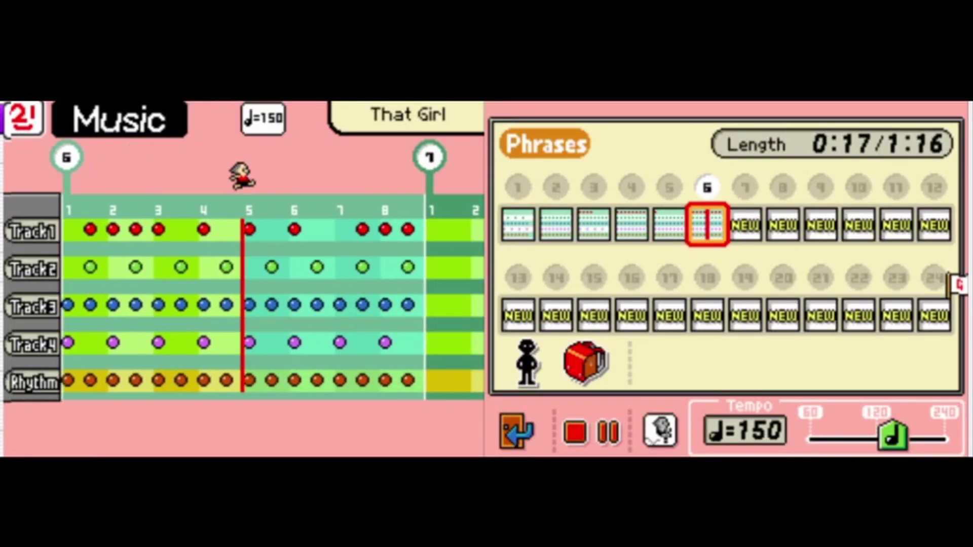
Step: Erase the two Track 1 notes in beat 1 of phrase 7 and switch back to placing notes
{"action": "left_click", "coordinate": [609, 432]}
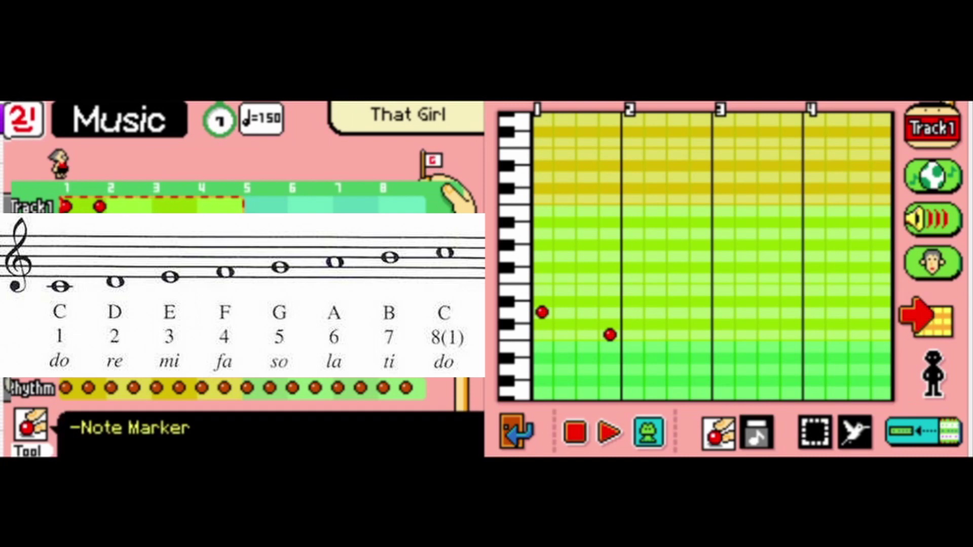
{"action": "left_click", "coordinate": [757, 433]}
{"action": "left_click", "coordinate": [542, 313]}
{"action": "left_click", "coordinate": [609, 335]}
{"action": "left_click", "coordinate": [718, 434]}
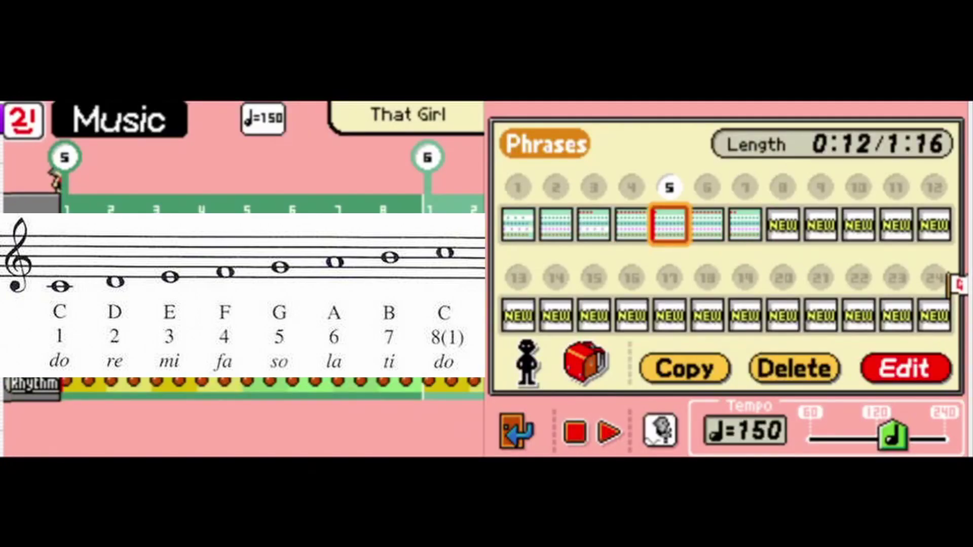
Step: Play the song through phrases 4 to 6 to check the melody and stop it
{"action": "key", "text": "space"}
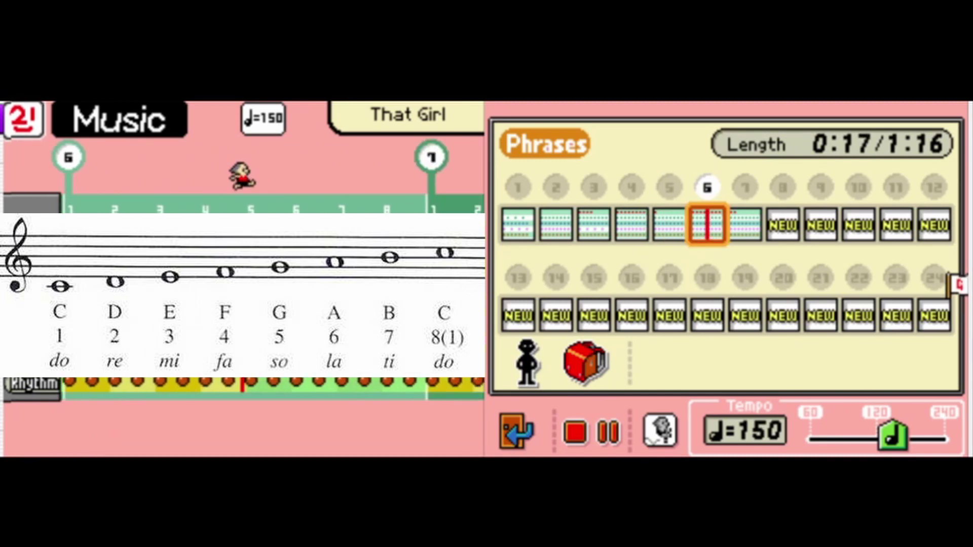
{"action": "left_click", "coordinate": [609, 433]}
{"action": "left_click", "coordinate": [906, 370]}
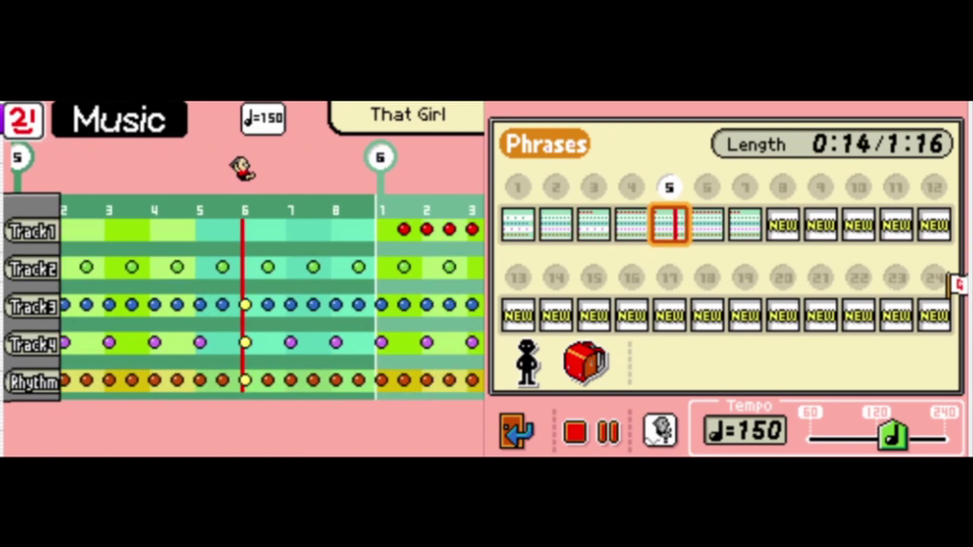
{"action": "left_click", "coordinate": [609, 433]}
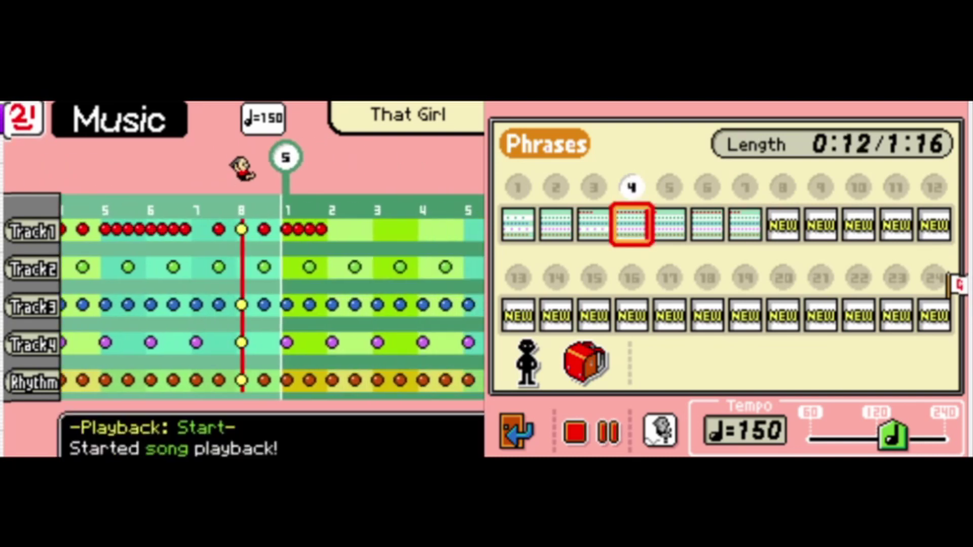
{"action": "left_click", "coordinate": [575, 432]}
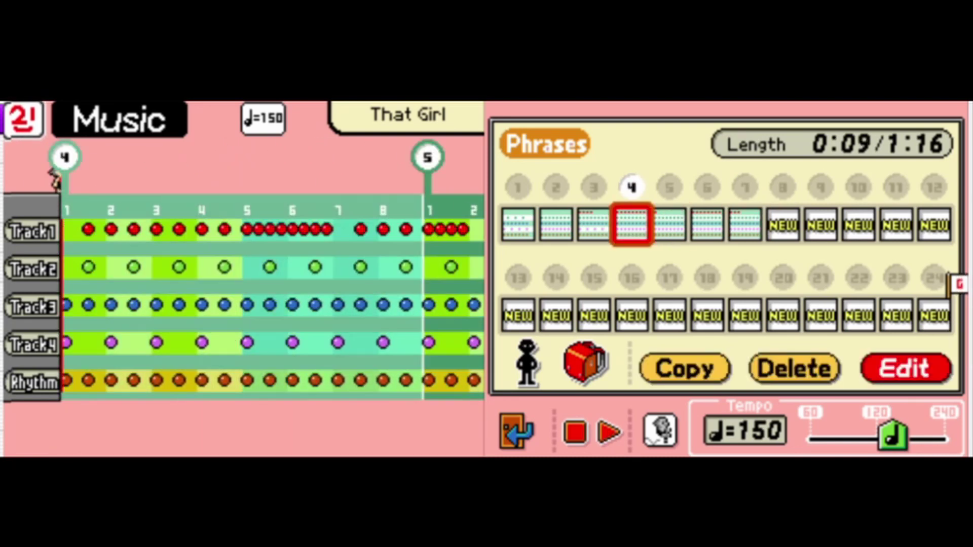
Step: Open phrase 4 for editing, check both halves of its note grid and play it with the frog playback mode on
{"action": "left_click", "coordinate": [906, 368]}
{"action": "left_click", "coordinate": [678, 233]}
{"action": "left_click", "coordinate": [926, 317]}
{"action": "left_click", "coordinate": [927, 318]}
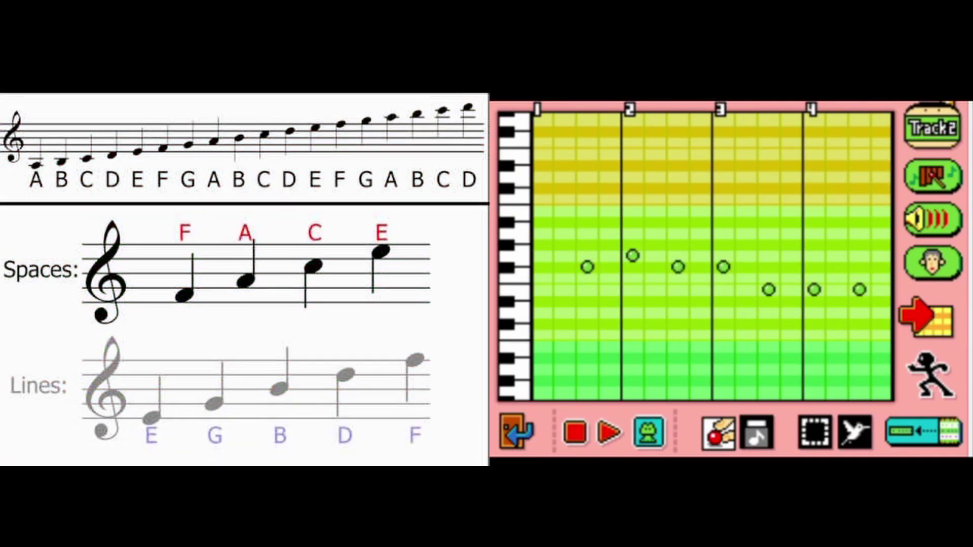
{"action": "left_click", "coordinate": [649, 433]}
{"action": "left_click", "coordinate": [610, 432]}
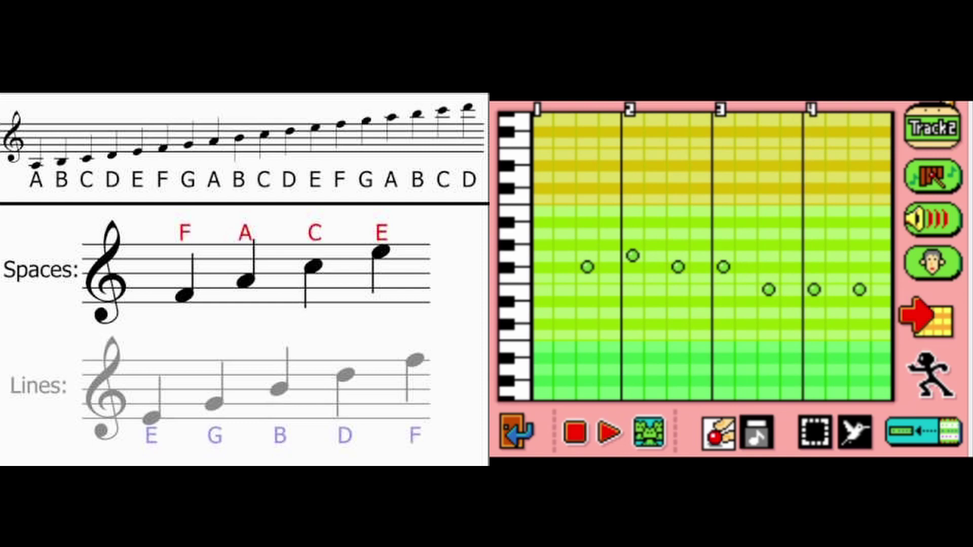
{"action": "left_click", "coordinate": [576, 432]}
Step: Erase the Track 2 note at the start of beat 2 and switch back to placing notes
{"action": "left_click", "coordinate": [757, 432]}
{"action": "left_click", "coordinate": [633, 255]}
{"action": "left_click", "coordinate": [718, 433]}
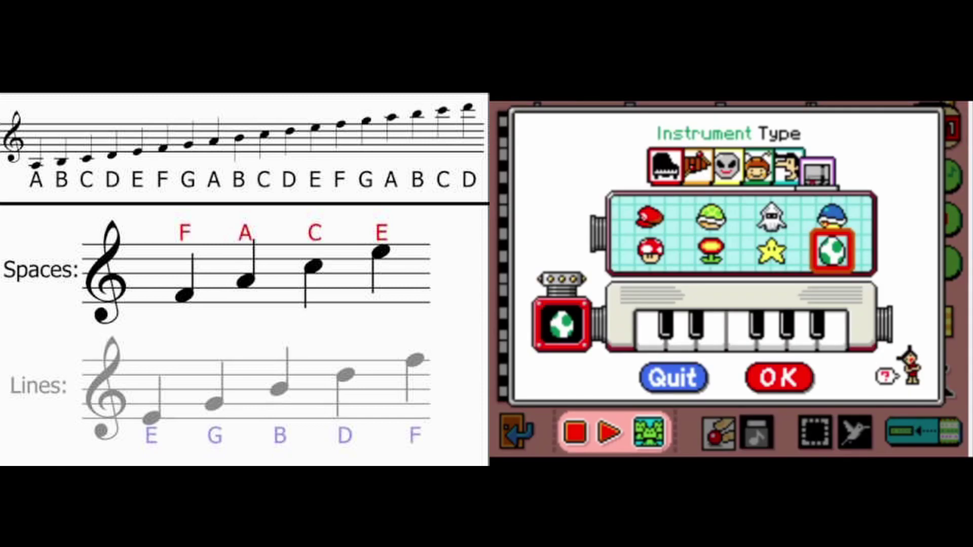
Step: Audition the mushroom, blue shell and white squid instruments for Track 1
{"action": "left_click", "coordinate": [650, 251]}
{"action": "left_click", "coordinate": [833, 217]}
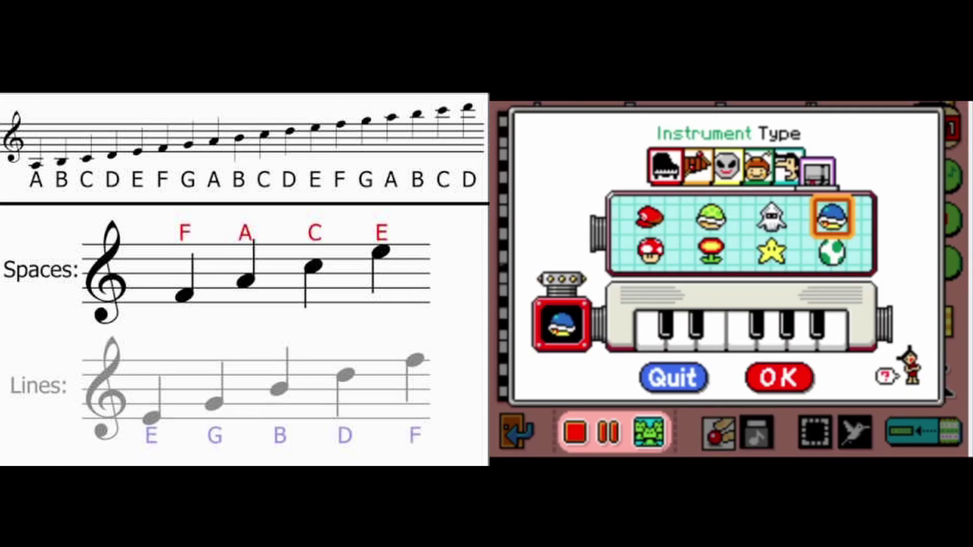
{"action": "left_click", "coordinate": [772, 217]}
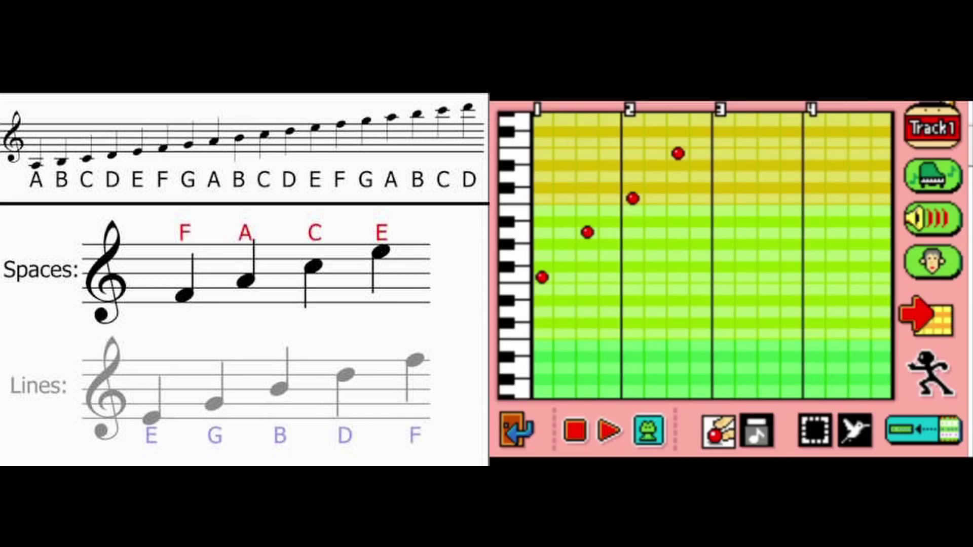
Step: Play the treble-clef space notes and line notes on Track 1, closing the phrase editor after each
{"action": "left_click", "coordinate": [608, 430]}
{"action": "left_click", "coordinate": [516, 431]}
{"action": "left_click", "coordinate": [780, 302]}
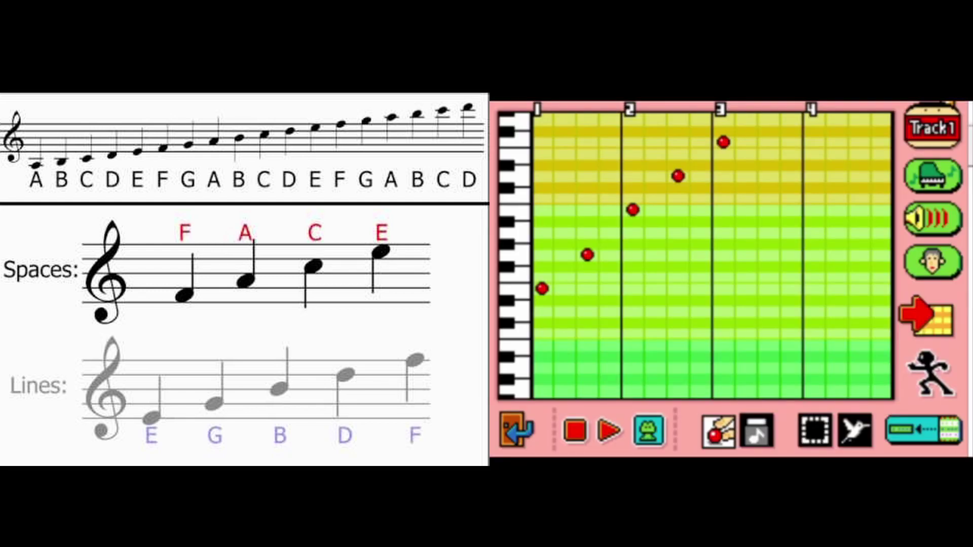
{"action": "left_click", "coordinate": [608, 430]}
{"action": "left_click", "coordinate": [517, 430]}
{"action": "left_click", "coordinate": [779, 302]}
Step: Play the song from phrase 2 and pause it
{"action": "left_click", "coordinate": [556, 225]}
{"action": "left_click", "coordinate": [609, 432]}
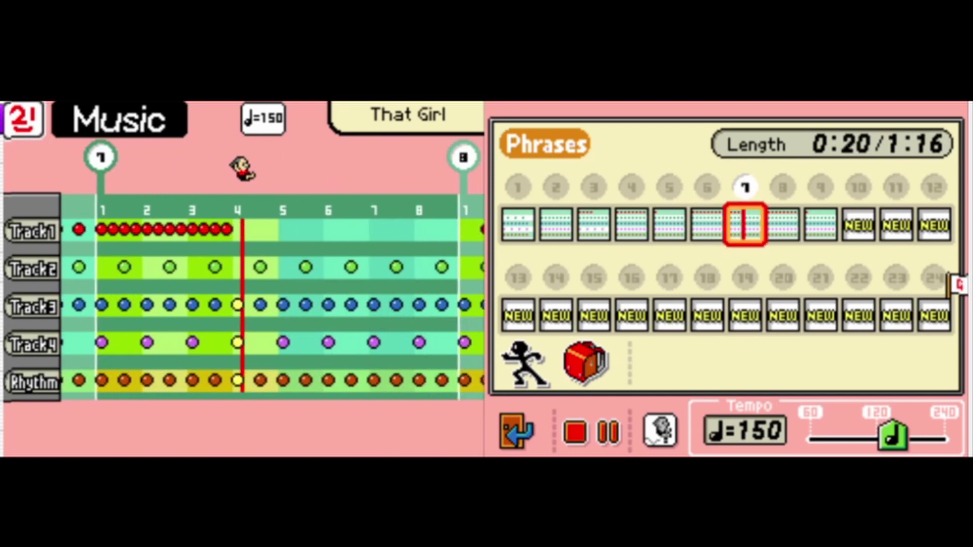
{"action": "key", "text": "space"}
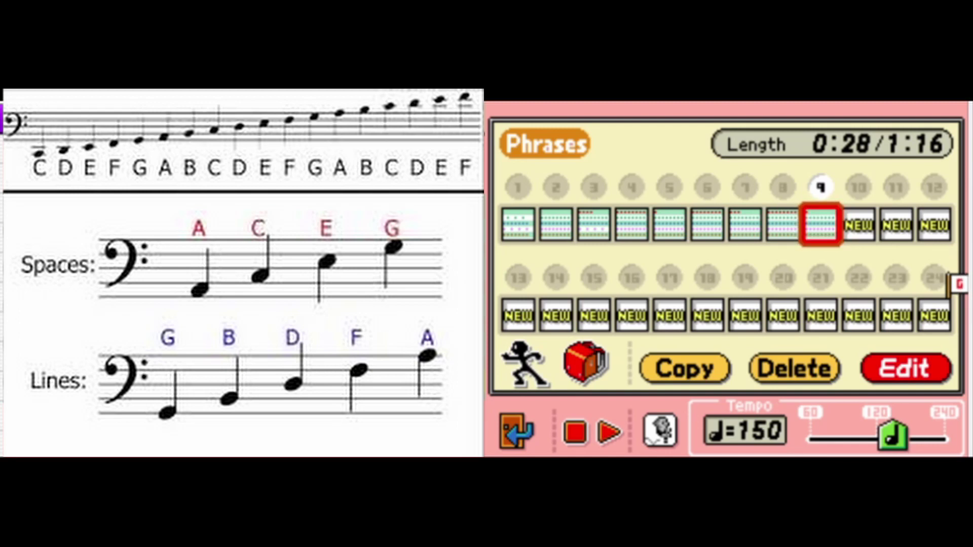
Step: Play the song from phrase 9 and open that phrase for editing
{"action": "left_click", "coordinate": [746, 225]}
{"action": "left_click", "coordinate": [821, 225]}
{"action": "left_click", "coordinate": [610, 432]}
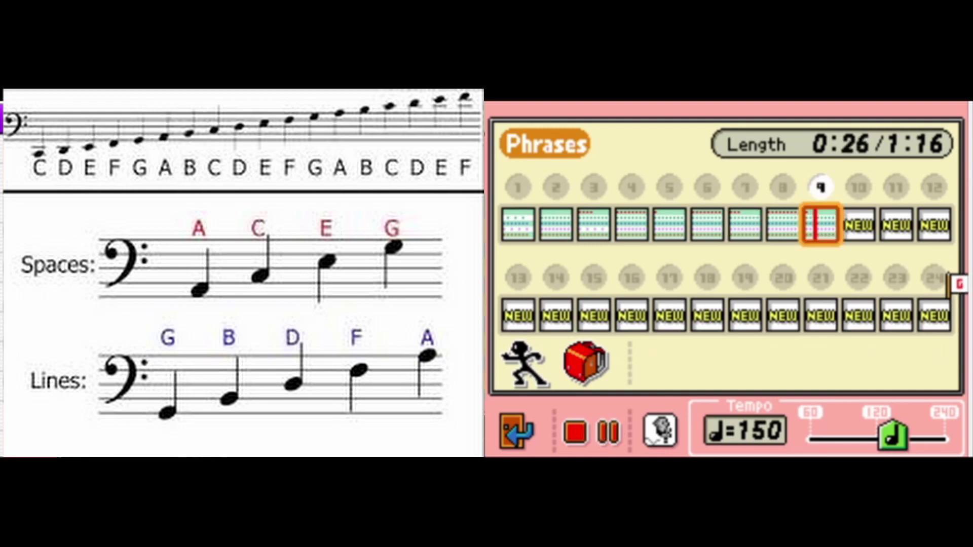
{"action": "left_click", "coordinate": [907, 369]}
{"action": "key", "text": "space"}
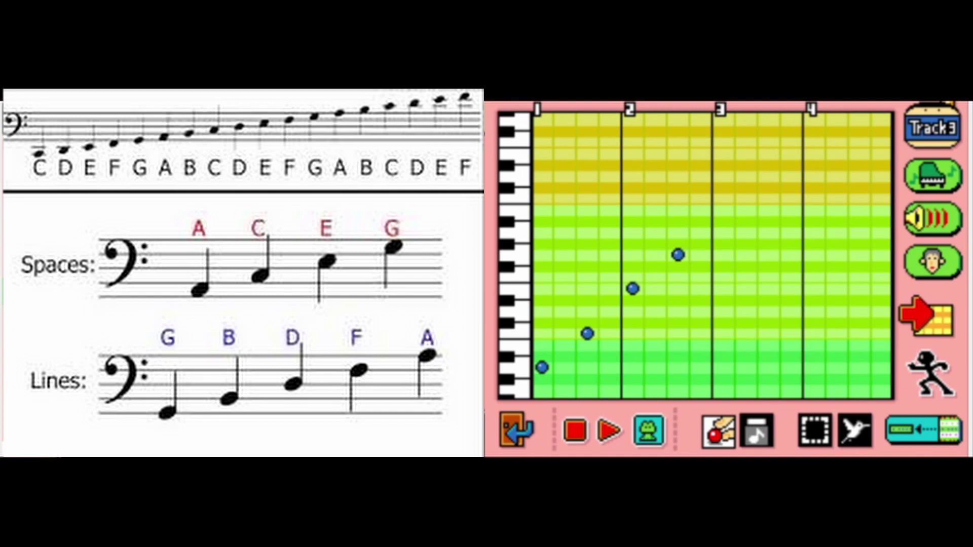
Step: Close the phrase editor holding the bass-clef example notes on Track 3
{"action": "left_click", "coordinate": [516, 430]}
{"action": "left_click", "coordinate": [780, 302]}
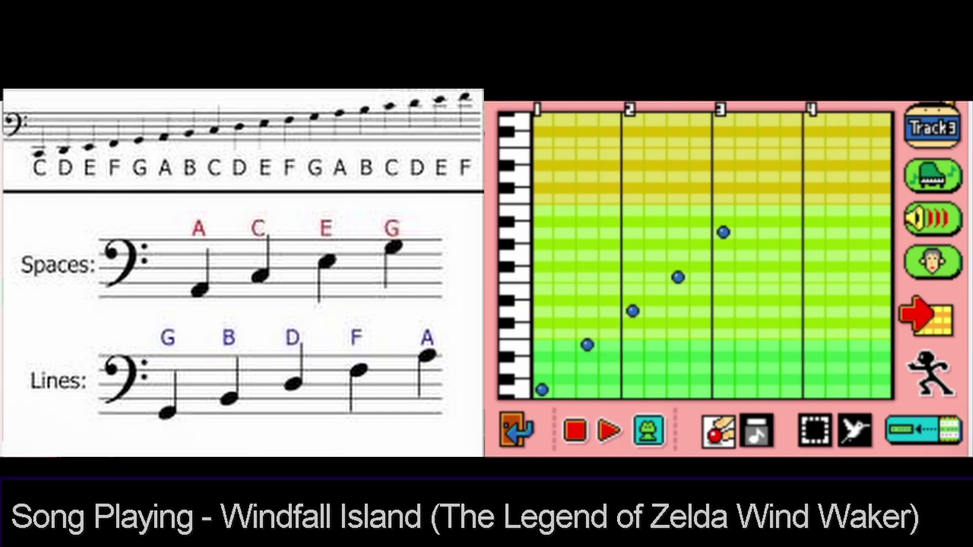
{"action": "key", "text": "Escape"}
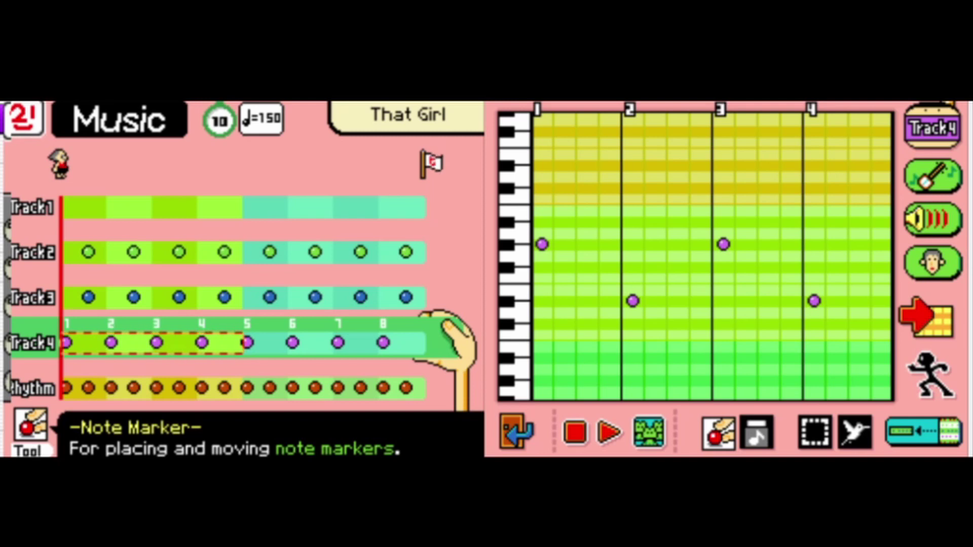
{"action": "left_click", "coordinate": [815, 433]}
{"action": "left_click_drag", "start_coordinate": [537, 119], "coordinate": [888, 396]}
{"action": "left_click", "coordinate": [927, 317]}
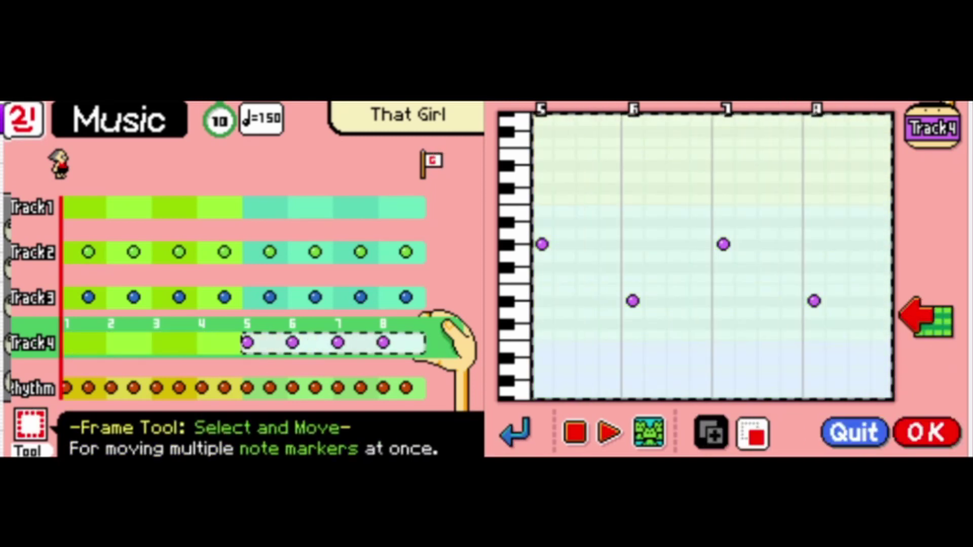
{"action": "left_click", "coordinate": [856, 432]}
{"action": "key", "text": "Up"}
{"action": "left_click", "coordinate": [926, 318]}
{"action": "key", "text": "Down"}
{"action": "left_click", "coordinate": [927, 317]}
{"action": "left_click", "coordinate": [927, 318]}
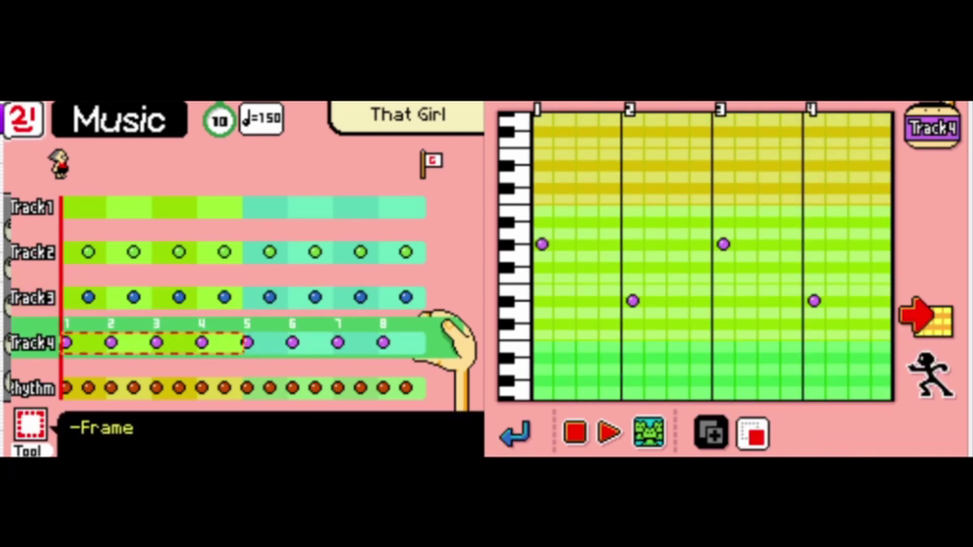
Step: Copy the Track 4 notes of beats 1–4 into beats 5–8 of phrase 10
{"action": "left_click", "coordinate": [711, 432]}
{"action": "left_click_drag", "start_coordinate": [537, 119], "coordinate": [888, 396]}
{"action": "left_click", "coordinate": [926, 318]}
{"action": "left_click", "coordinate": [927, 434]}
{"action": "left_click", "coordinate": [927, 317]}
Step: Copy the Track 3 notes of beats 1–4 into beats 5–8 of phrase 10
{"action": "key", "text": "Up"}
{"action": "left_click", "coordinate": [712, 433]}
{"action": "left_click_drag", "start_coordinate": [538, 119], "coordinate": [888, 397]}
{"action": "left_click", "coordinate": [926, 317]}
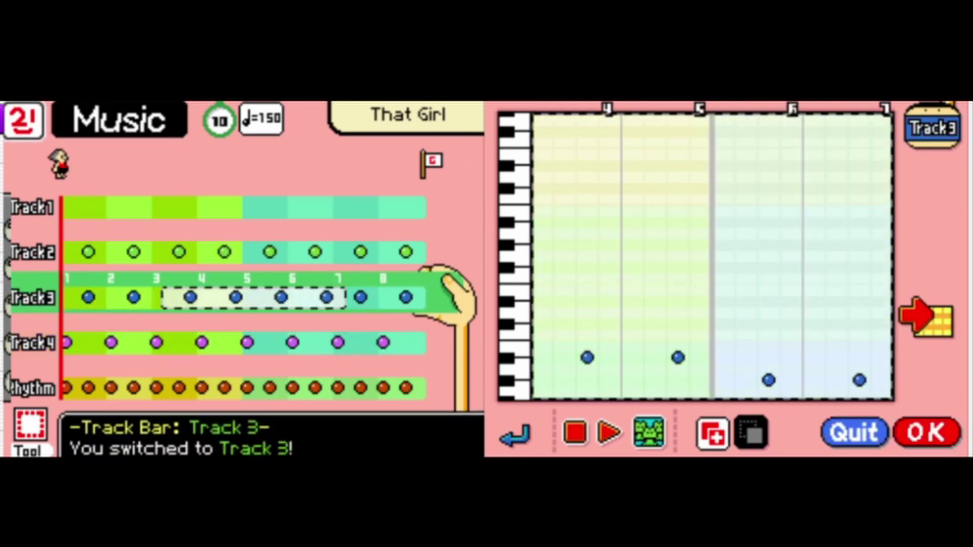
{"action": "left_click", "coordinate": [926, 433]}
{"action": "left_click", "coordinate": [926, 318]}
Step: Exit the frame tool and the phrase 10 editor, and play the song
{"action": "key", "text": "Up"}
{"action": "left_click", "coordinate": [515, 435]}
{"action": "left_click", "coordinate": [927, 317]}
{"action": "left_click", "coordinate": [515, 432]}
{"action": "left_click", "coordinate": [608, 432]}
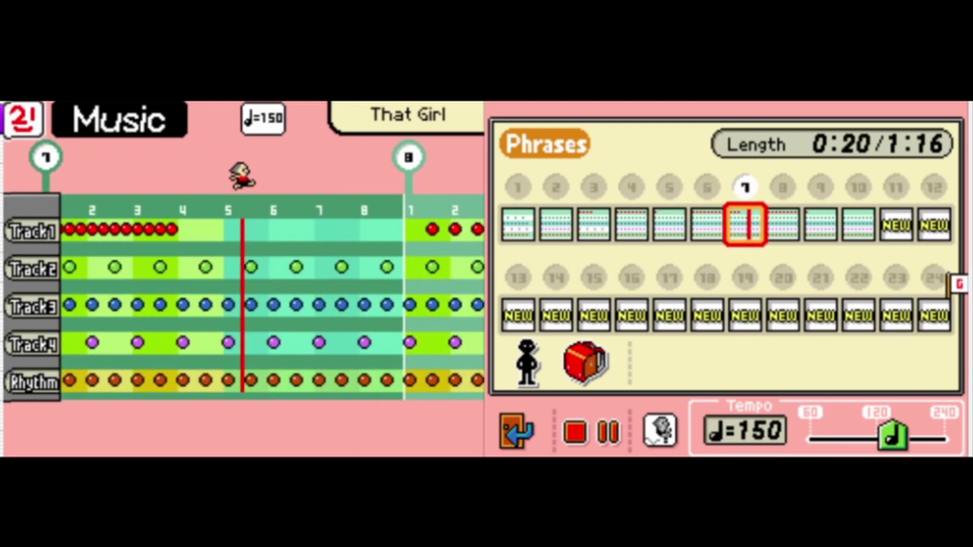
Step: Open phrase 7, place four consecutive Track 1 notes of the same pitch across beat 4, and close the editor
{"action": "left_click", "coordinate": [745, 224]}
{"action": "left_click", "coordinate": [608, 432]}
{"action": "left_click", "coordinate": [905, 369]}
{"action": "left_click", "coordinate": [815, 176]}
{"action": "left_click", "coordinate": [837, 176]}
{"action": "left_click", "coordinate": [861, 177]}
{"action": "left_click", "coordinate": [883, 176]}
{"action": "left_click", "coordinate": [515, 432]}
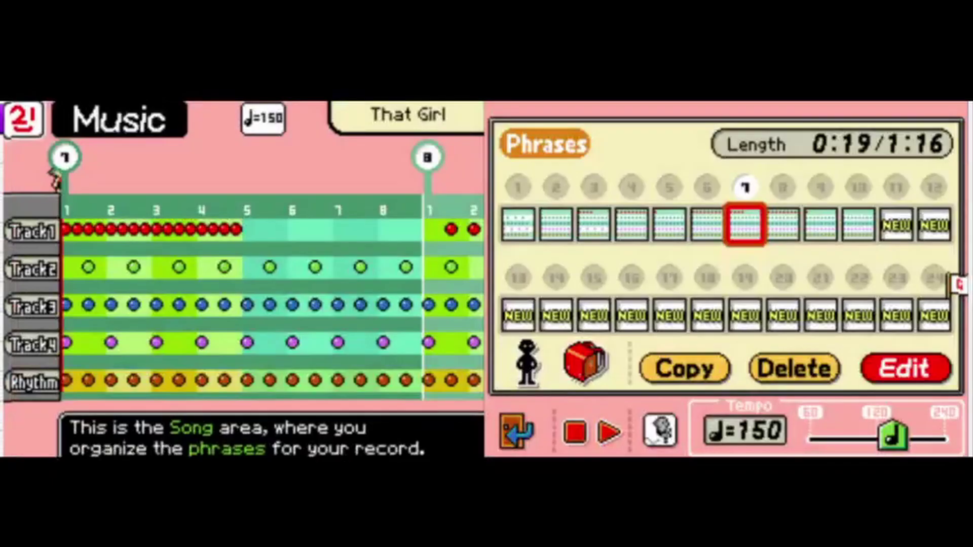
Step: Play the song from phrase 6 and reopen Track 3 of phrase 10 for editing
{"action": "left_click", "coordinate": [707, 224]}
{"action": "left_click", "coordinate": [608, 432]}
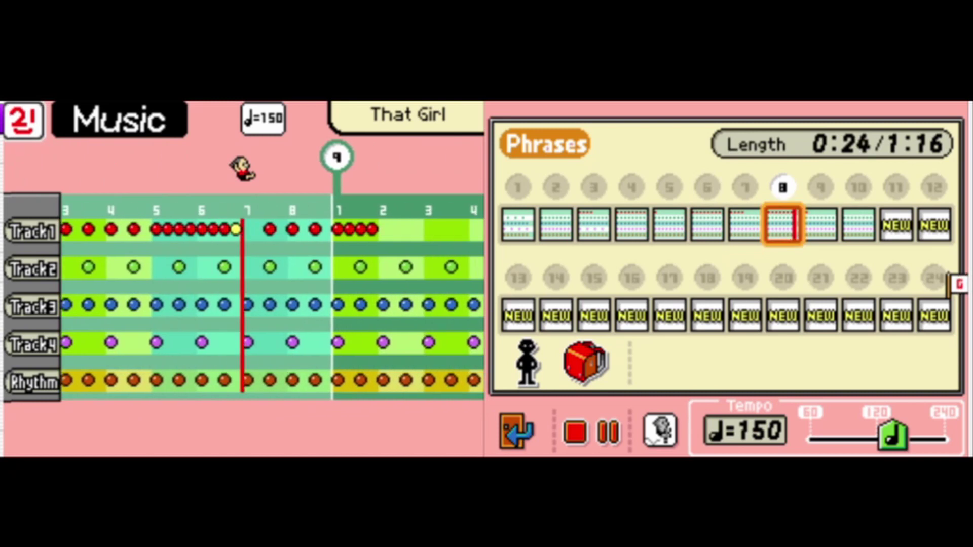
{"action": "key", "text": "Return"}
{"action": "key", "text": "a"}
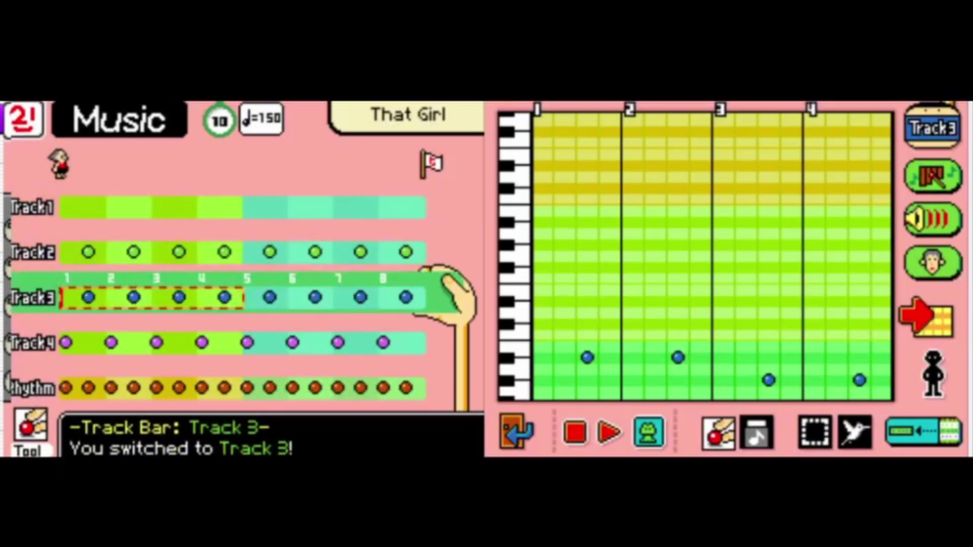
Step: Switch to Track 4 of phrase 10, place low G♯ notes on beats 1 and 3, and play the phrase
{"action": "key", "text": "Down"}
{"action": "left_click", "coordinate": [542, 380]}
{"action": "left_click", "coordinate": [724, 380]}
{"action": "left_click", "coordinate": [608, 433]}
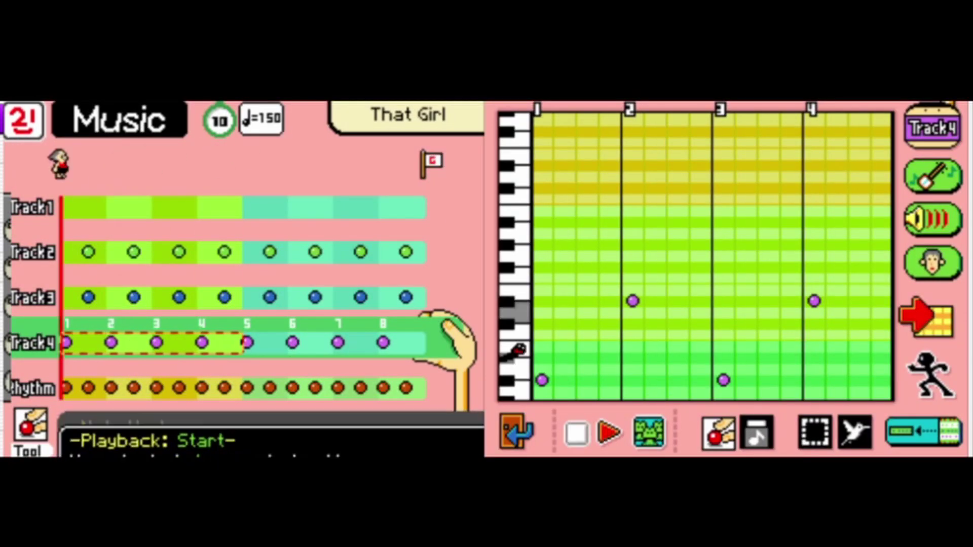
Step: Place low G♯ notes on beats 5 and 7 of Track 4 in phrase 10 and play it back
{"action": "left_click", "coordinate": [575, 432]}
{"action": "left_click", "coordinate": [928, 317]}
{"action": "left_click", "coordinate": [542, 381]}
{"action": "left_click", "coordinate": [724, 380]}
{"action": "left_click", "coordinate": [608, 432]}
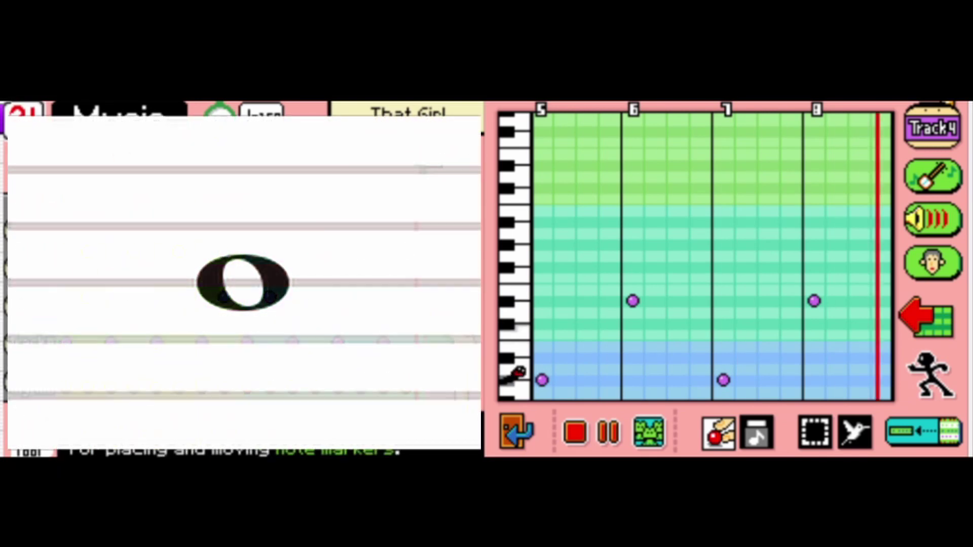
Step: Stop playback and add Track 3 notes on beats 2 and 4 of phrase 10, at the same pitch as Track 4's
{"action": "left_click", "coordinate": [576, 433]}
{"action": "left_click", "coordinate": [928, 318]}
{"action": "left_click", "coordinate": [932, 111]}
{"action": "left_click", "coordinate": [633, 301]}
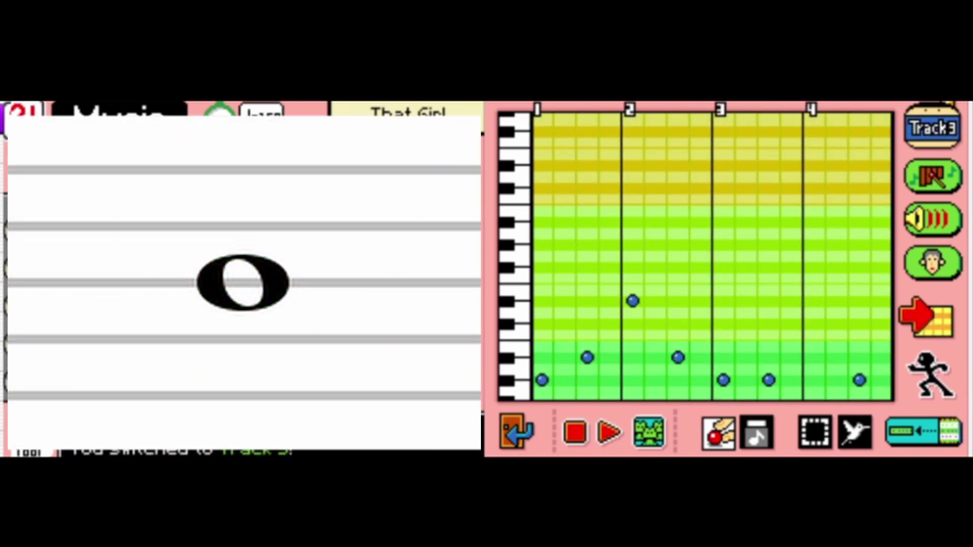
{"action": "left_click", "coordinate": [814, 301]}
Step: Copy the framed Track 3 notes of beats 1–4 into beats 5–8 of phrase 10
{"action": "left_click", "coordinate": [815, 432]}
{"action": "left_click_drag", "start_coordinate": [515, 106], "coordinate": [889, 398]}
{"action": "left_click", "coordinate": [926, 318]}
{"action": "left_click", "coordinate": [925, 433]}
{"action": "left_click", "coordinate": [927, 318]}
Step: Exit the frame tool and the phrase 10 editor, play the song, and start making phrase 12
{"action": "left_click", "coordinate": [933, 128]}
{"action": "left_click", "coordinate": [515, 435]}
{"action": "left_click", "coordinate": [609, 432]}
{"action": "left_click", "coordinate": [575, 433]}
{"action": "left_click", "coordinate": [515, 433]}
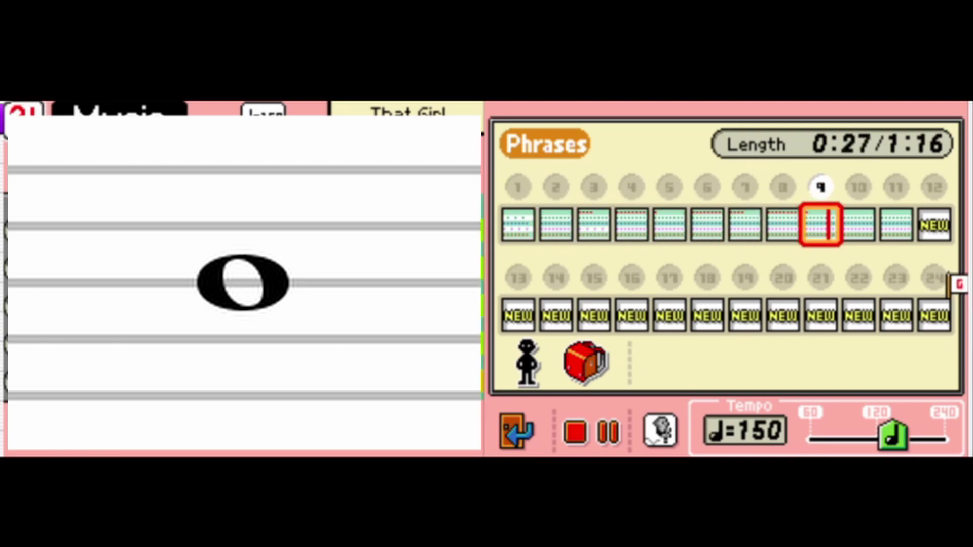
{"action": "left_click", "coordinate": [608, 432]}
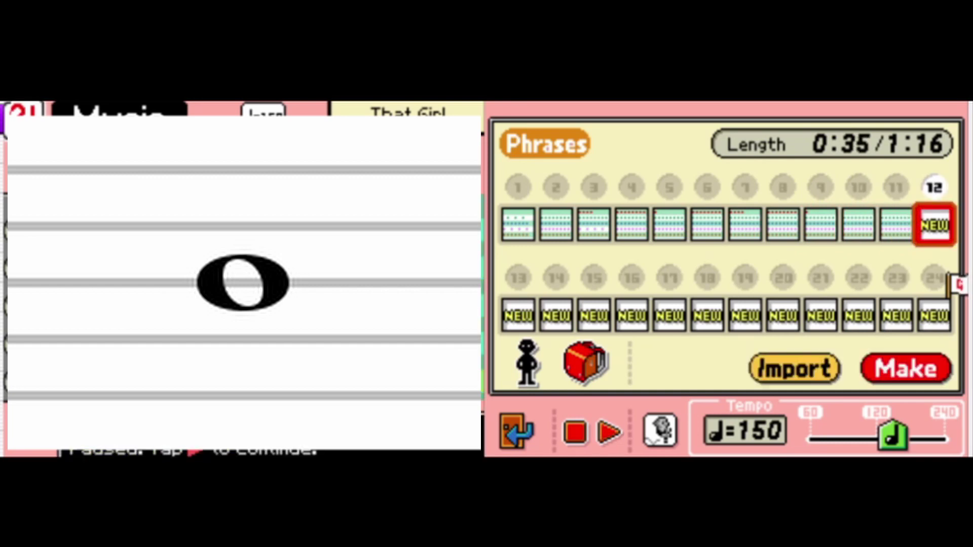
{"action": "left_click", "coordinate": [906, 367]}
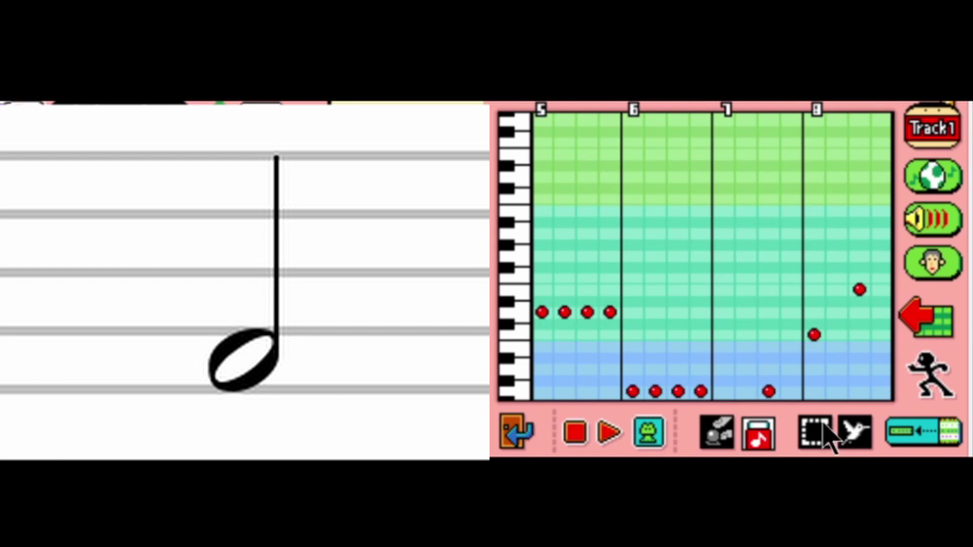
Step: Place a Track 1 note on the second half of beat 2 and play the phrase
{"action": "left_click", "coordinate": [822, 430]}
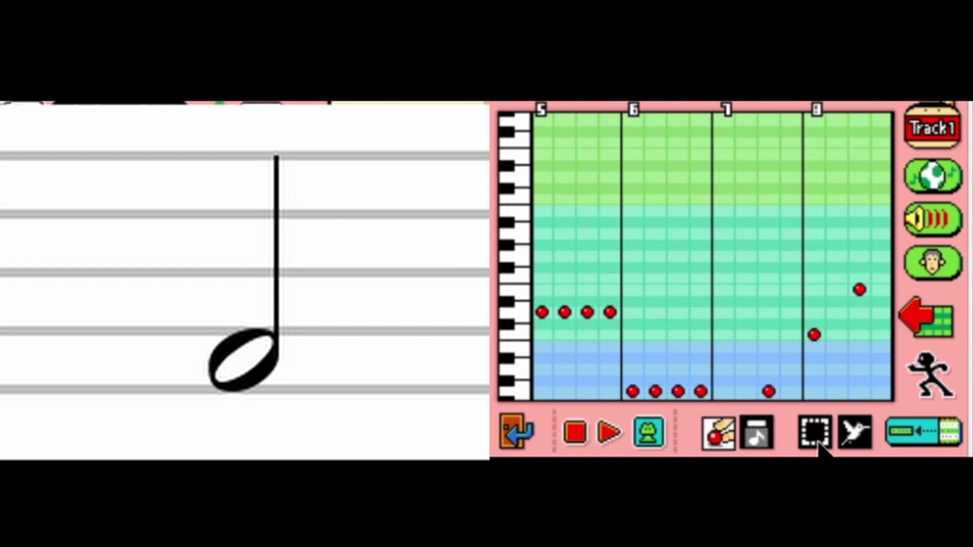
{"action": "left_click", "coordinate": [515, 436]}
{"action": "left_click", "coordinate": [609, 432]}
{"action": "left_click", "coordinate": [933, 128]}
{"action": "left_click", "coordinate": [933, 128]}
{"action": "left_click", "coordinate": [575, 433]}
{"action": "left_click", "coordinate": [678, 233]}
{"action": "left_click", "coordinate": [609, 433]}
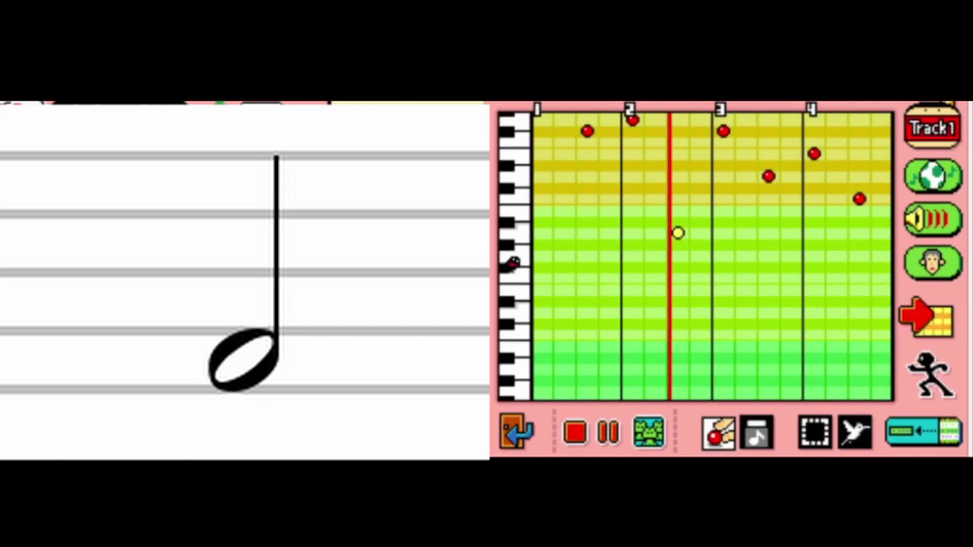
Step: Exit the phrase editor, play and stop the song, and open the selected phrase for note editing
{"action": "left_click", "coordinate": [516, 431]}
{"action": "left_click", "coordinate": [608, 433]}
{"action": "left_click", "coordinate": [576, 432]}
{"action": "left_click", "coordinate": [905, 368]}
{"action": "left_click", "coordinate": [813, 440]}
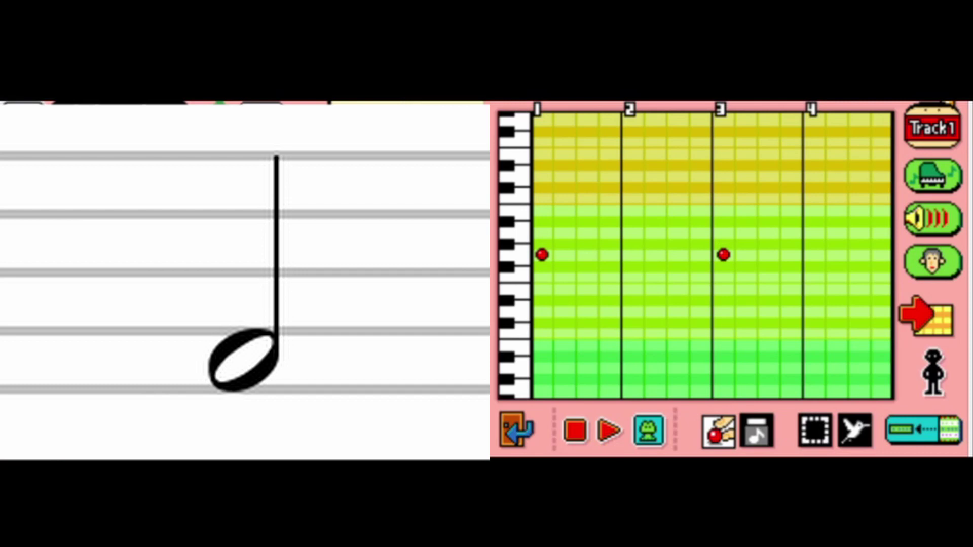
Step: Play back the song, stop it, and open phrase 1 for editing
{"action": "left_click", "coordinate": [609, 431]}
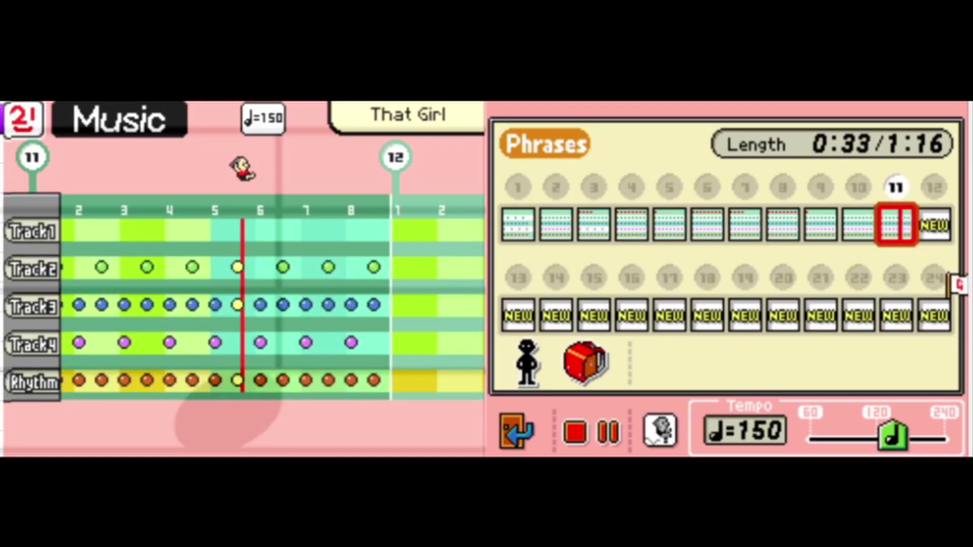
{"action": "left_click", "coordinate": [575, 431]}
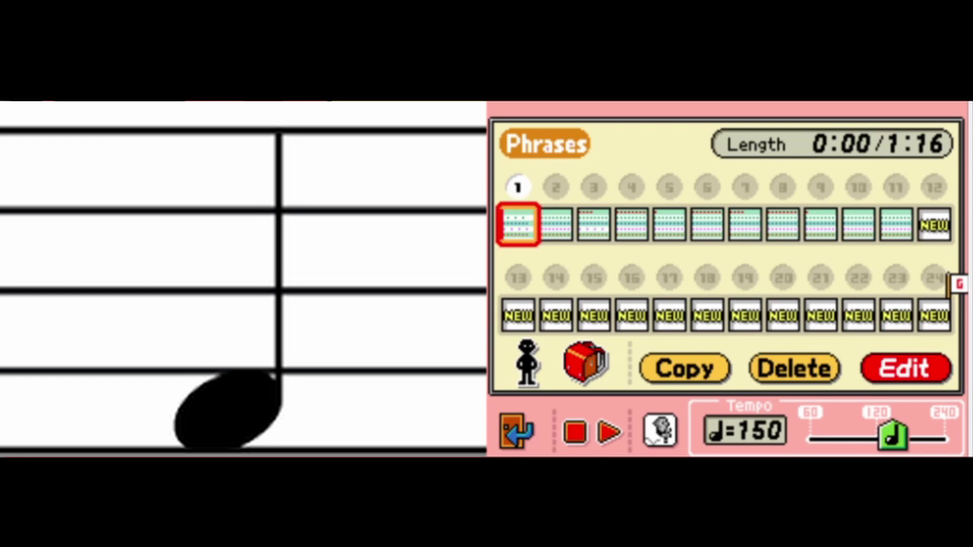
{"action": "key", "text": "Return"}
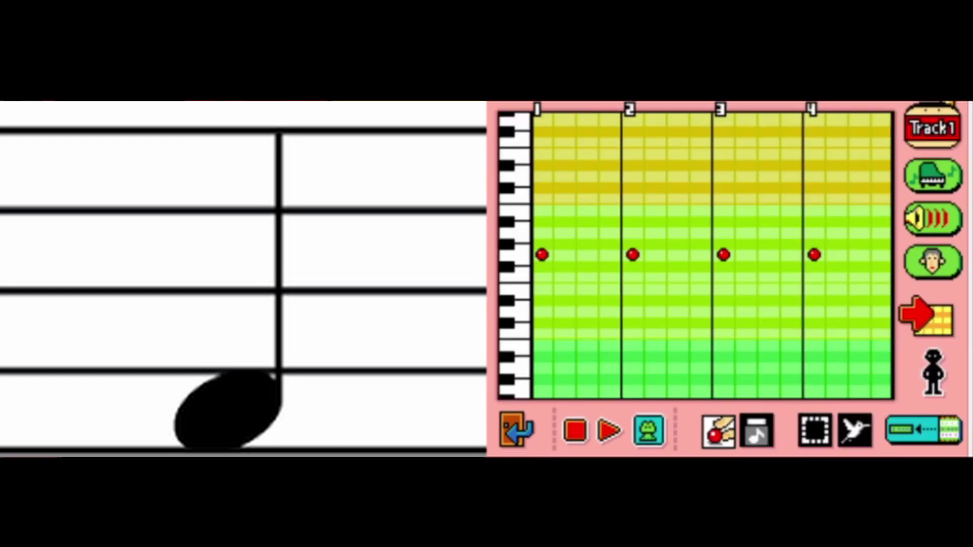
{"action": "key", "text": "space"}
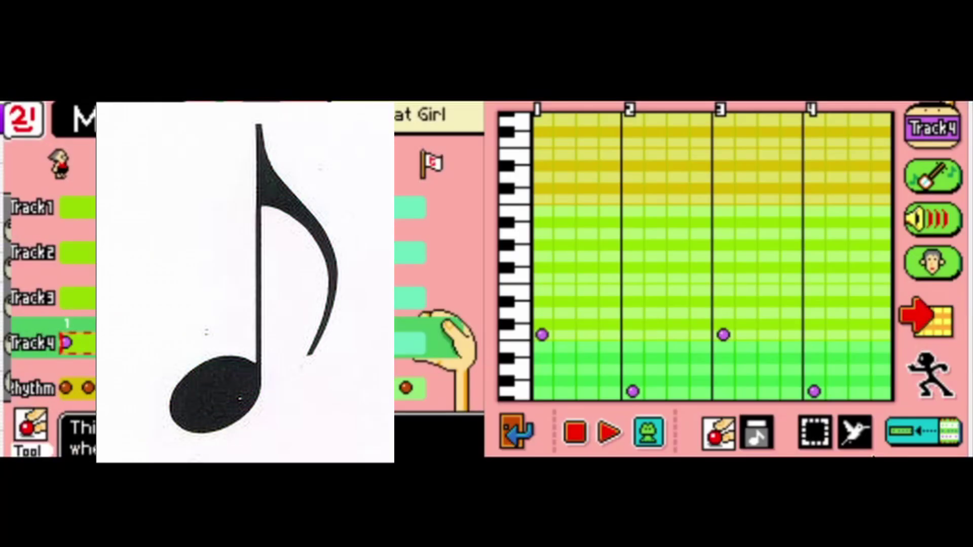
Step: Raise Track 4's beat 4 note to beat 2's pitch and add high notes on the second half of beats 1, 2 and 3
{"action": "left_click", "coordinate": [814, 255]}
{"action": "left_click", "coordinate": [609, 433]}
{"action": "left_click", "coordinate": [575, 433]}
{"action": "left_click", "coordinate": [587, 131]}
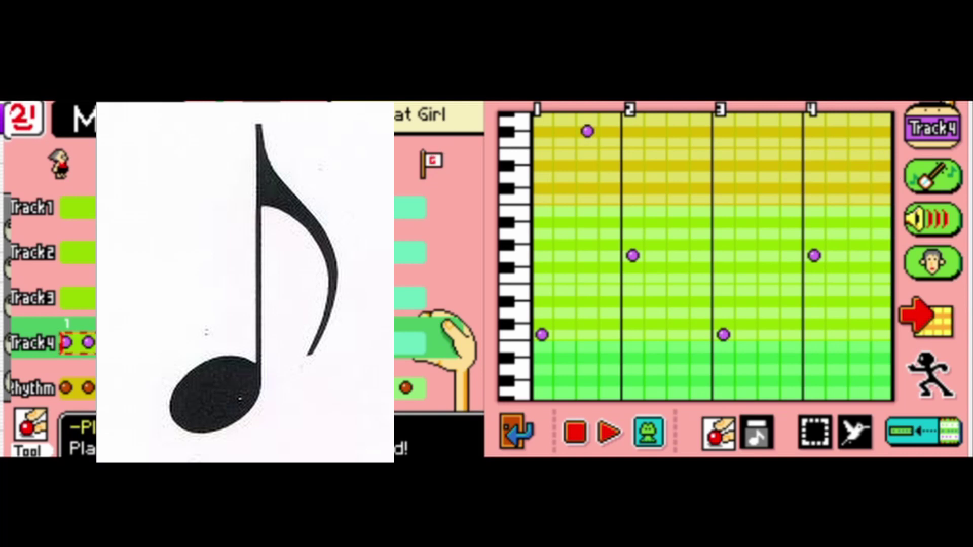
{"action": "left_click", "coordinate": [677, 132]}
{"action": "left_click", "coordinate": [769, 131]}
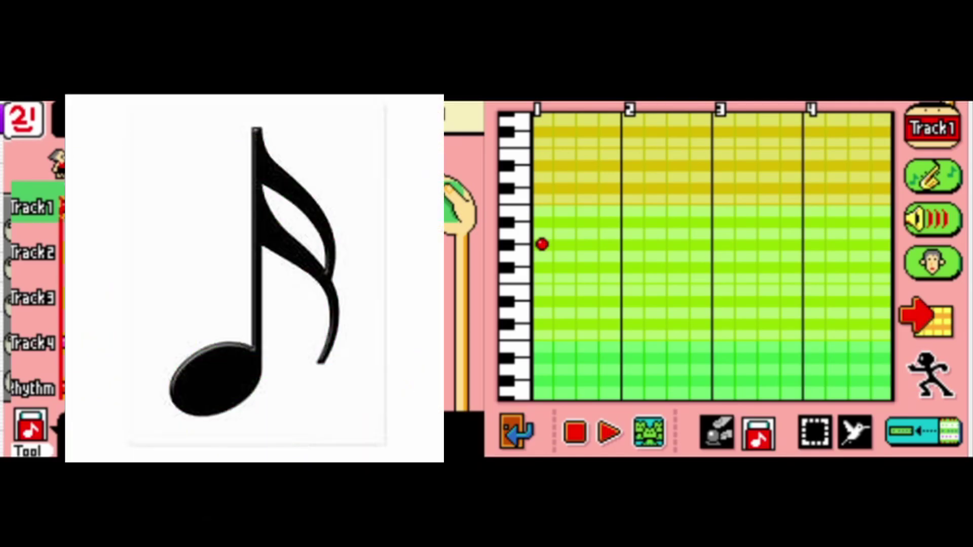
Step: Change the Track 1 instrument and play the phrase
{"action": "left_click", "coordinate": [933, 175]}
{"action": "left_click", "coordinate": [712, 218]}
{"action": "left_click", "coordinate": [779, 376]}
{"action": "left_click", "coordinate": [609, 432]}
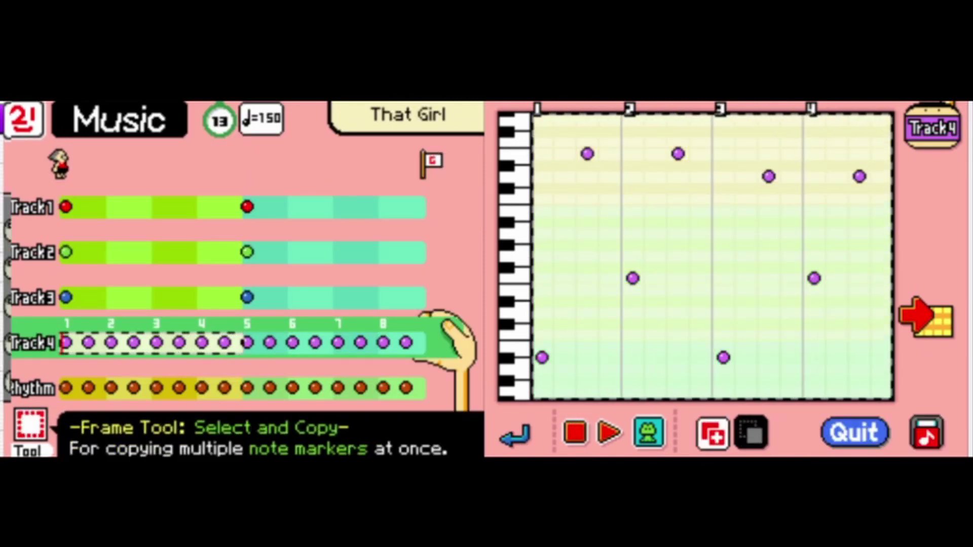
Step: Paste the framed Track 4 notes of beats 1–4 into beats 5–8 of phrase 13 and exit the frame tool
{"action": "left_click", "coordinate": [928, 317]}
{"action": "left_click", "coordinate": [926, 433]}
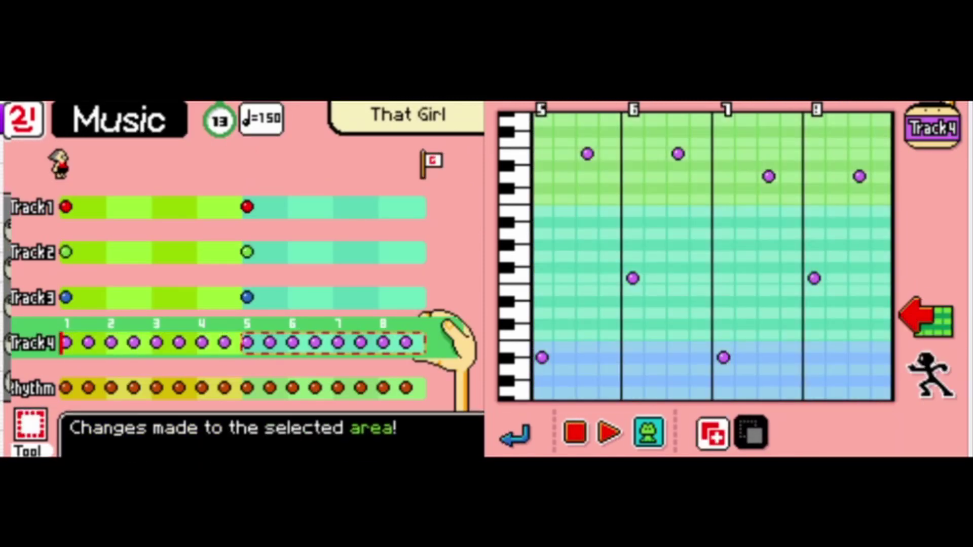
{"action": "left_click", "coordinate": [515, 435]}
{"action": "left_click", "coordinate": [649, 432]}
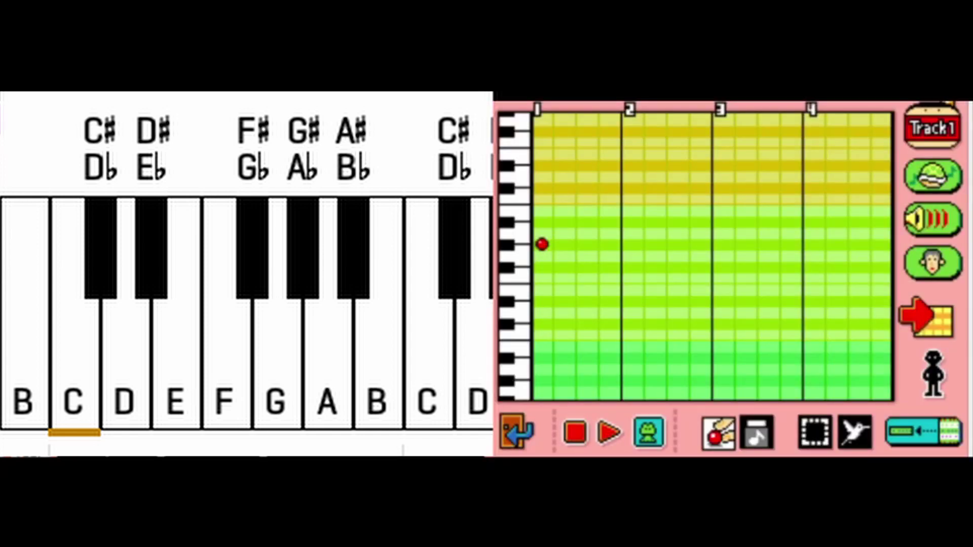
Step: Exit the phrase editor and reopen phrase 14 for editing
{"action": "key", "text": "Escape"}
{"action": "key", "text": "Return"}
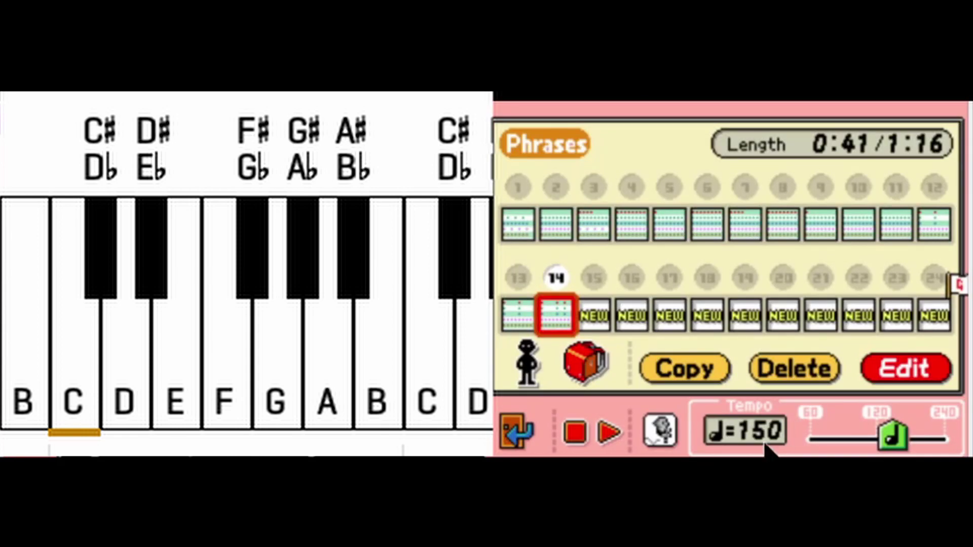
{"action": "left_click", "coordinate": [912, 370]}
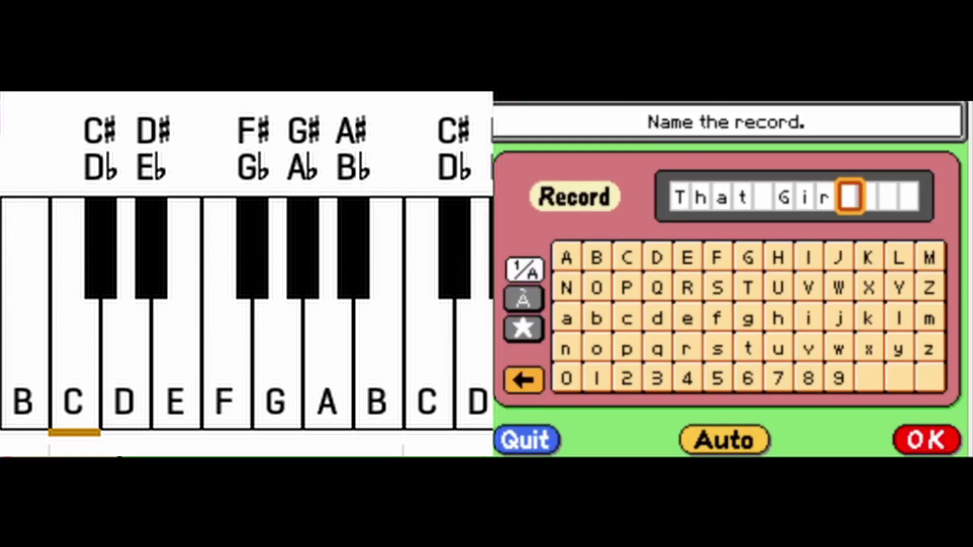
Step: Clear the record's name and rename it TickTockClok
{"action": "key", "text": "BackSpace"}
{"action": "key", "text": "BackSpace"}
{"action": "key", "text": "BackSpace"}
{"action": "key", "text": "BackSpace"}
{"action": "key", "text": "BackSpace"}
{"action": "key", "text": "BackSpace"}
{"action": "key", "text": "BackSpace"}
{"action": "key", "text": "BackSpace"}
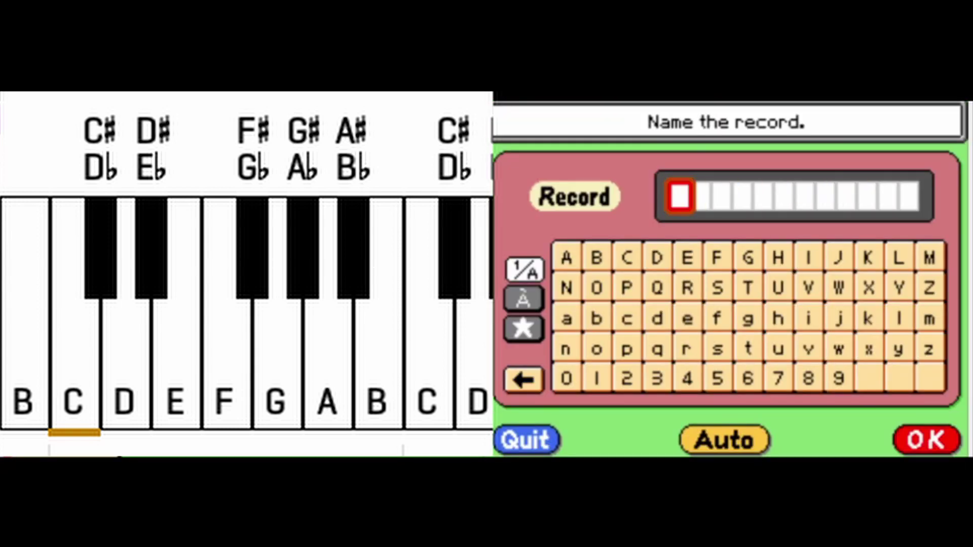
{"action": "type", "text": "TickTock"}
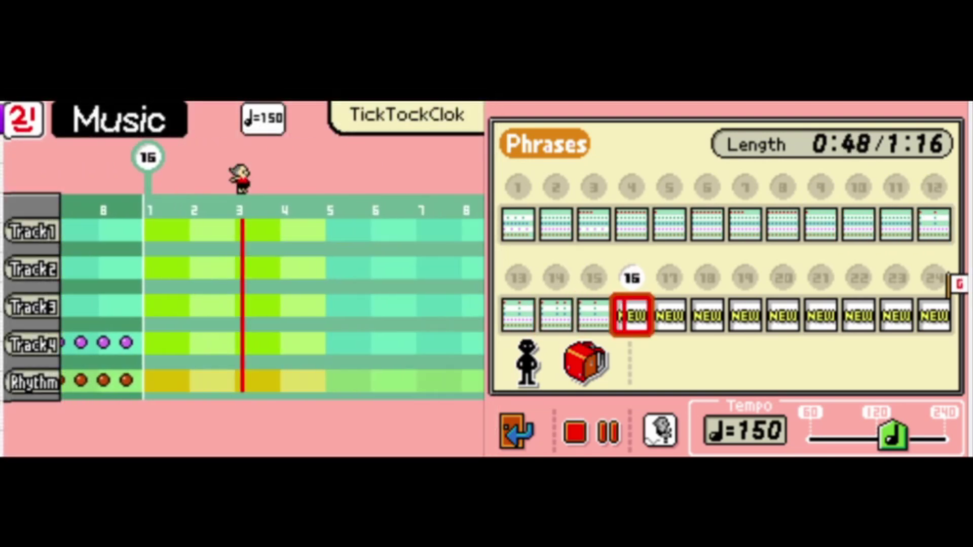
Step: Stop the song playback, make phrase 16, and switch to its Track 4
{"action": "left_click", "coordinate": [608, 433]}
{"action": "left_click", "coordinate": [576, 433]}
{"action": "left_click", "coordinate": [633, 315]}
{"action": "left_click", "coordinate": [905, 368]}
{"action": "left_click", "coordinate": [933, 127]}
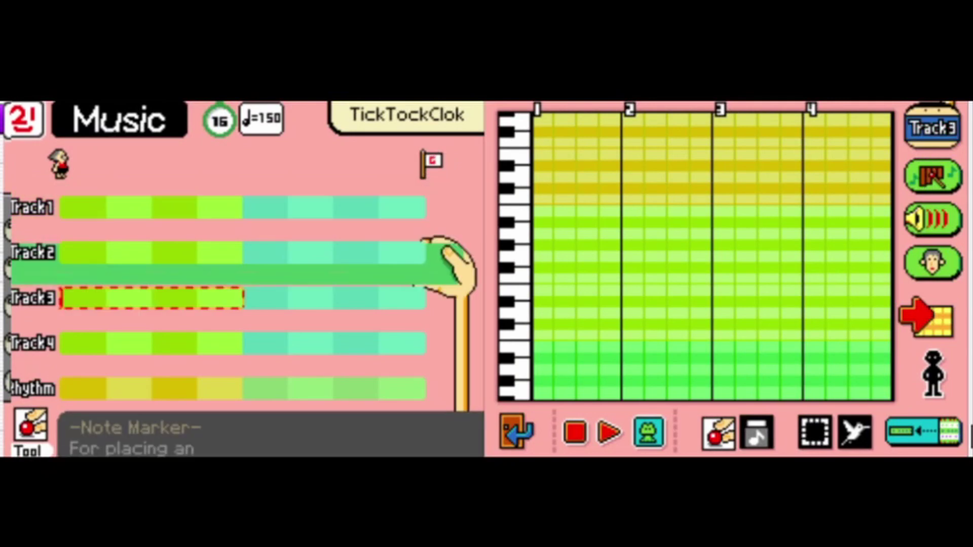
{"action": "left_click", "coordinate": [933, 127]}
{"action": "left_click", "coordinate": [932, 127]}
Step: Place Track 4 notes every half beat through beat 3, each one semitone higher, erasing the misplaced note
{"action": "left_click_drag", "start_coordinate": [588, 346], "coordinate": [587, 335]}
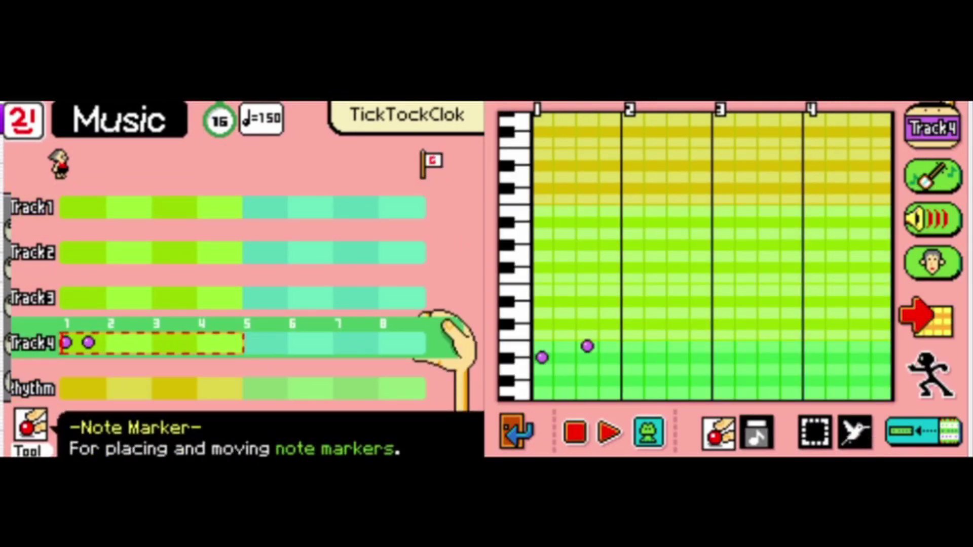
{"action": "left_click", "coordinate": [633, 335]}
{"action": "left_click", "coordinate": [679, 323]}
{"action": "left_click", "coordinate": [576, 433]}
{"action": "left_click", "coordinate": [723, 313]}
{"action": "left_click", "coordinate": [792, 290]}
{"action": "left_click", "coordinate": [756, 433]}
{"action": "left_click", "coordinate": [791, 289]}
{"action": "left_click", "coordinate": [718, 434]}
{"action": "left_click", "coordinate": [769, 301]}
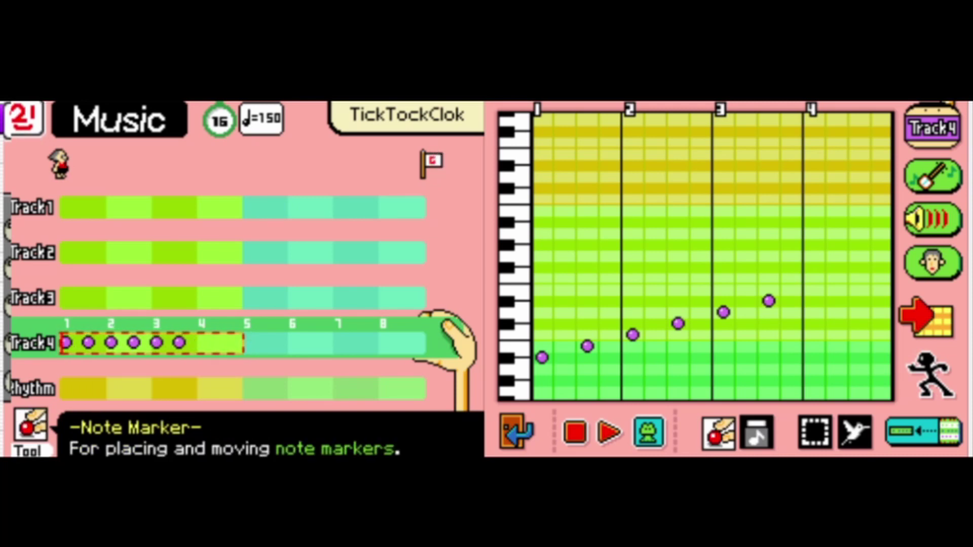
Step: Play the phrase and extend Track 4's rising semitone run with two notes across beat 4
{"action": "left_click", "coordinate": [609, 433]}
{"action": "left_click", "coordinate": [576, 433]}
{"action": "left_click_drag", "start_coordinate": [814, 301], "coordinate": [814, 290]}
{"action": "left_click", "coordinate": [860, 278]}
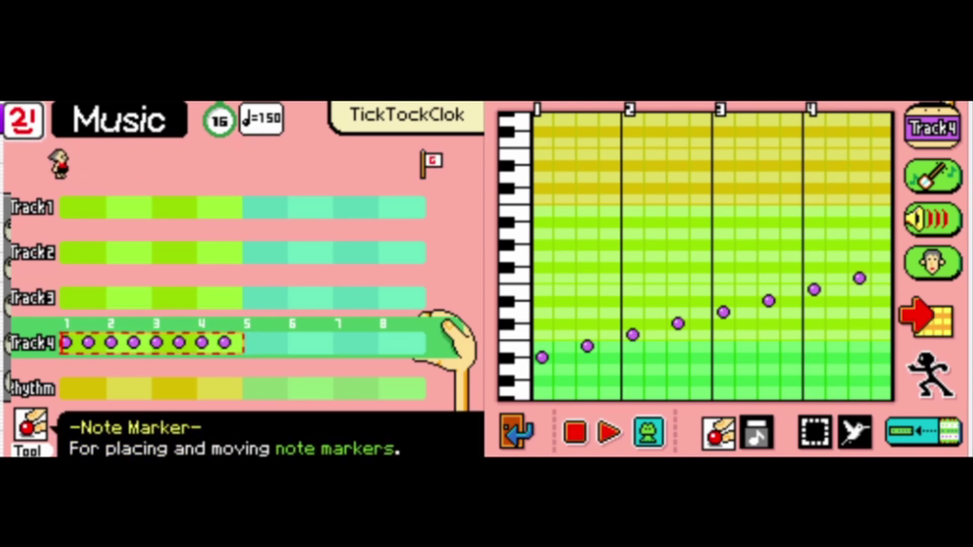
Step: Copy Track 4's rising run of beats 1–4 to Track 3 of phrase 16 and play the phrase
{"action": "left_click", "coordinate": [816, 432]}
{"action": "left_click", "coordinate": [609, 433]}
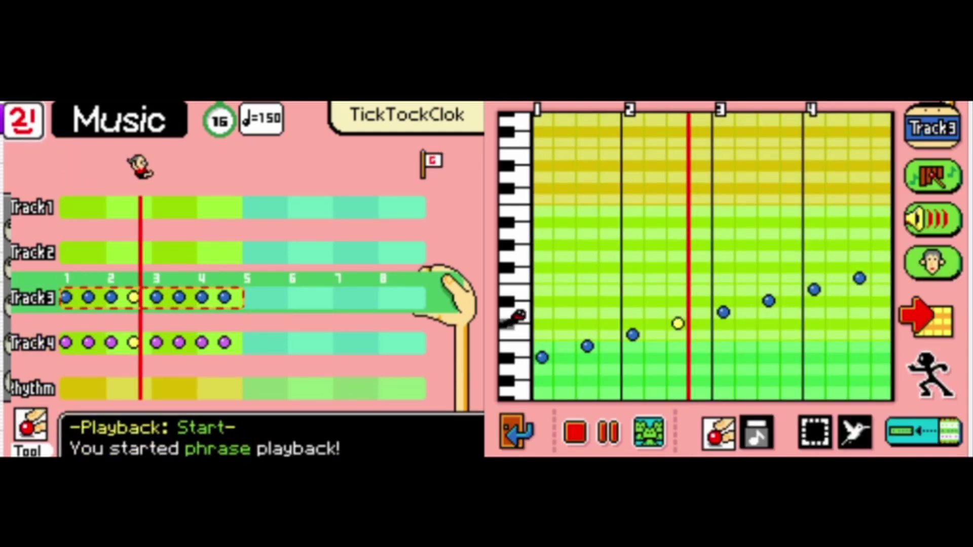
{"action": "left_click", "coordinate": [576, 433]}
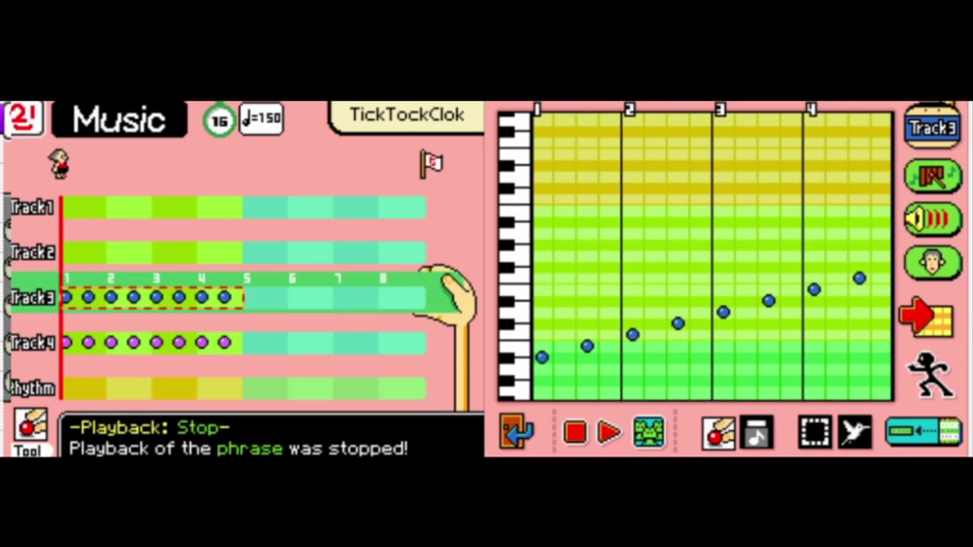
Step: Copy the rising run to Track 2 one octave higher, exit the frame tool, and play the phrase
{"action": "left_click", "coordinate": [815, 433]}
{"action": "left_click_drag", "start_coordinate": [539, 254], "coordinate": [548, 254]}
{"action": "left_click", "coordinate": [933, 128]}
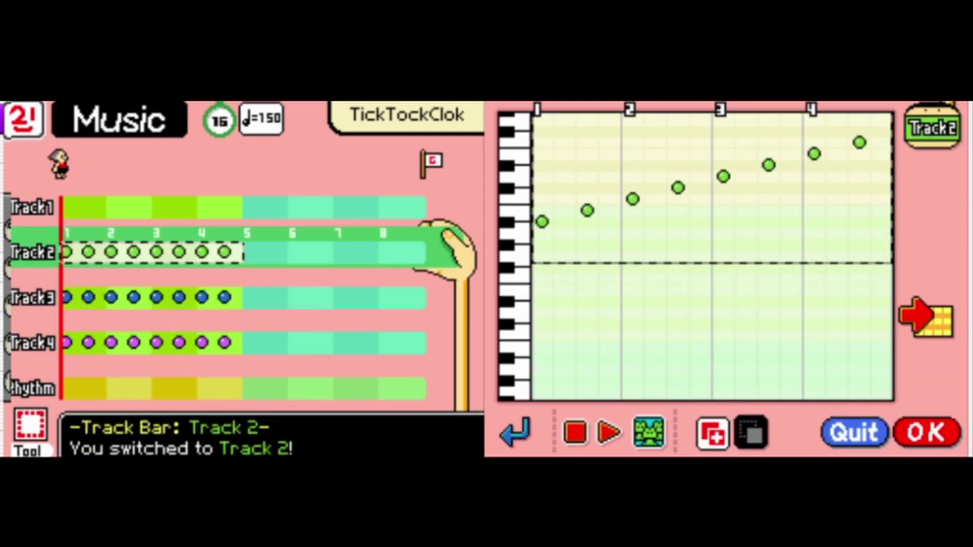
{"action": "left_click", "coordinate": [926, 432]}
{"action": "left_click", "coordinate": [515, 434]}
{"action": "left_click", "coordinate": [609, 432]}
Step: Switch to the Rhythm track of phrase 16 and change its percussion set
{"action": "left_click", "coordinate": [32, 388]}
{"action": "left_click", "coordinate": [933, 174]}
{"action": "left_click", "coordinate": [771, 184]}
{"action": "left_click", "coordinate": [777, 376]}
Step: Place white-skull hits on beats 2, 3, 4 and the second half of beat 1, and a dark-skull hit on beat 1
{"action": "left_click", "coordinate": [633, 245]}
{"action": "left_click", "coordinate": [724, 245]}
{"action": "left_click", "coordinate": [814, 246]}
{"action": "left_click", "coordinate": [588, 246]}
{"action": "left_click_drag", "start_coordinate": [543, 246], "coordinate": [542, 225]}
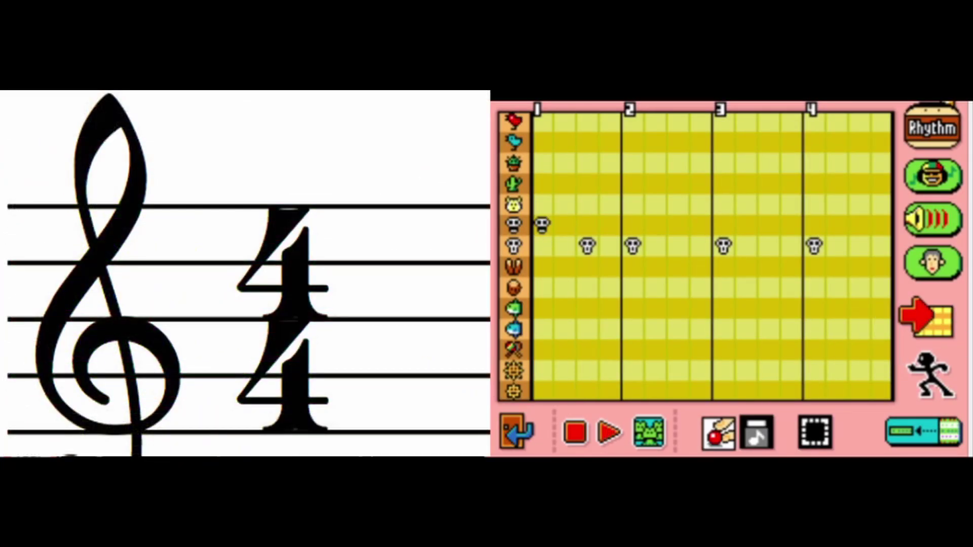
Step: Erase the white-skull hits, place dark-skull hits on beats 2, 3 and 4, and play the phrase
{"action": "left_click", "coordinate": [758, 433]}
{"action": "left_click_drag", "start_coordinate": [814, 246], "coordinate": [588, 246]}
{"action": "left_click", "coordinate": [716, 433]}
{"action": "left_click", "coordinate": [633, 224]}
{"action": "left_click", "coordinate": [724, 225]}
{"action": "left_click", "coordinate": [814, 224]}
{"action": "left_click", "coordinate": [609, 433]}
{"action": "left_click", "coordinate": [576, 432]}
Step: Place Track 4 notes every half beat through beats 5–7, rising four semitones each, plus a lower note late in beat 8
{"action": "left_click", "coordinate": [815, 432]}
{"action": "left_click", "coordinate": [927, 318]}
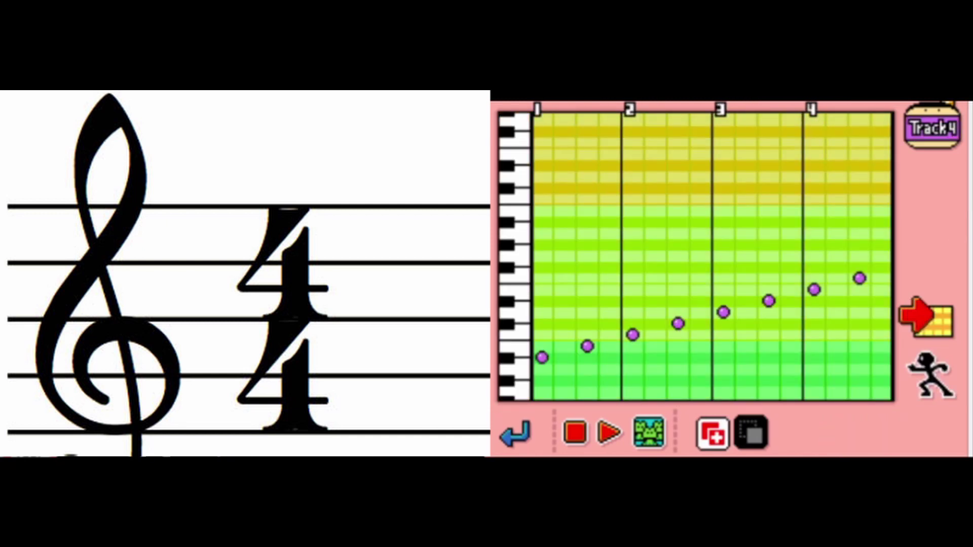
{"action": "left_click", "coordinate": [927, 318]}
{"action": "left_click", "coordinate": [542, 358]}
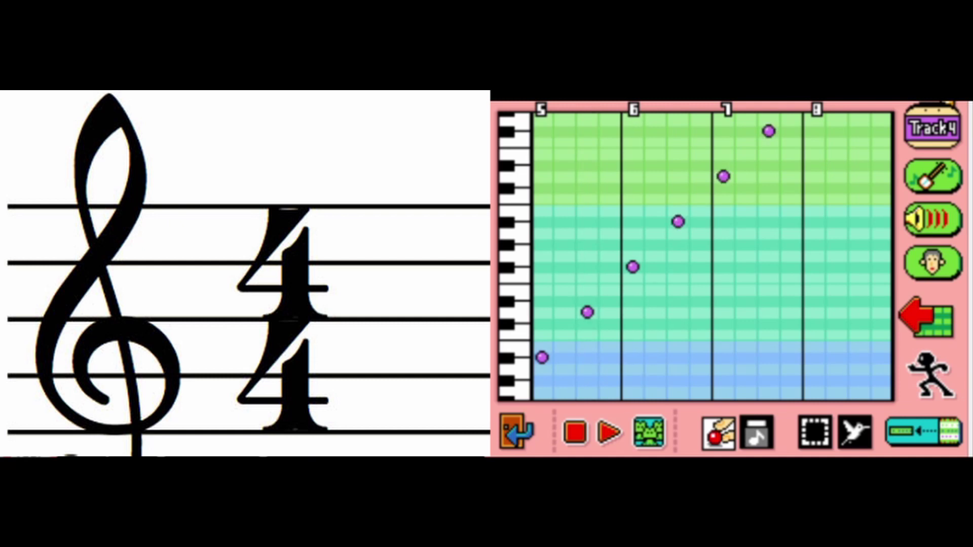
{"action": "left_click", "coordinate": [860, 176]}
Step: Frame Track 4's notes of beats 5–8, copy them to another track, and exit the frame tool
{"action": "left_click", "coordinate": [816, 432]}
{"action": "left_click_drag", "start_coordinate": [542, 256], "coordinate": [882, 257]}
{"action": "left_click", "coordinate": [932, 126]}
{"action": "left_click", "coordinate": [515, 432]}
Step: Play back the music and exit phrase editing, confirming the exit
{"action": "left_click", "coordinate": [608, 432]}
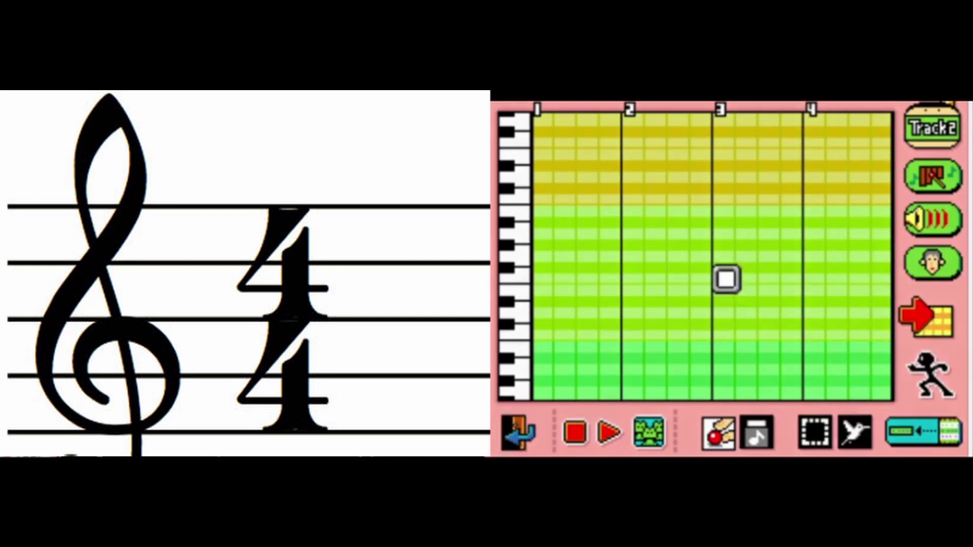
{"action": "left_click", "coordinate": [516, 433]}
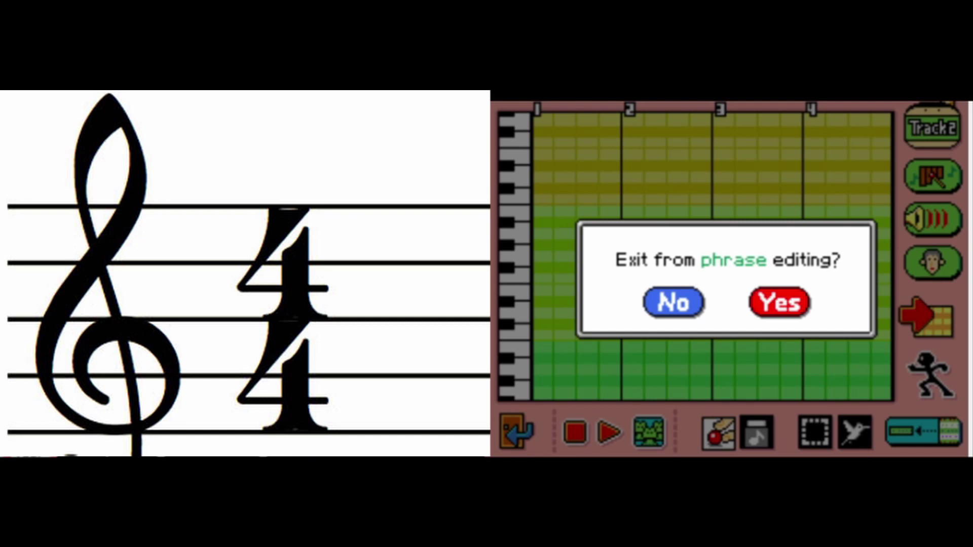
{"action": "left_click", "coordinate": [780, 303]}
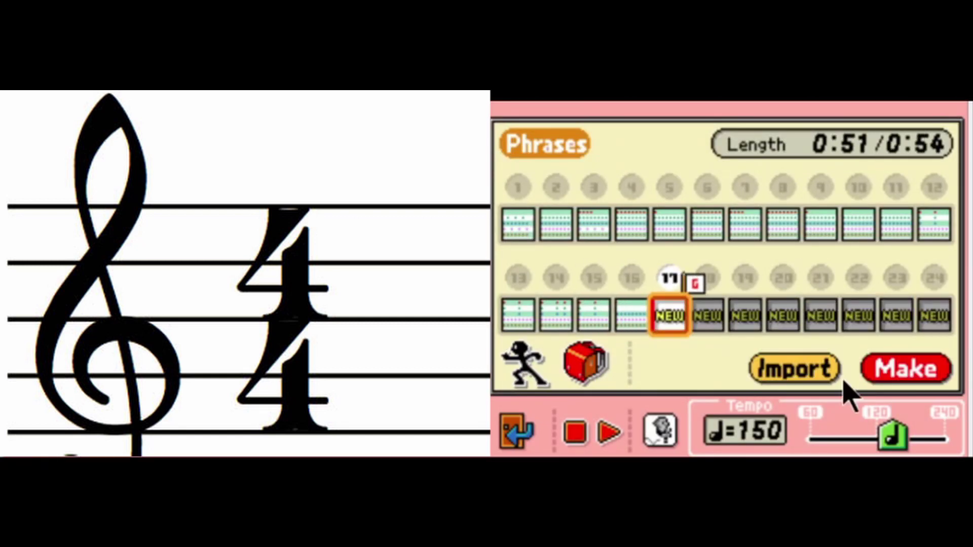
Step: Play the song, stop playback during phrase 16, and exit the music maker
{"action": "left_click", "coordinate": [608, 432]}
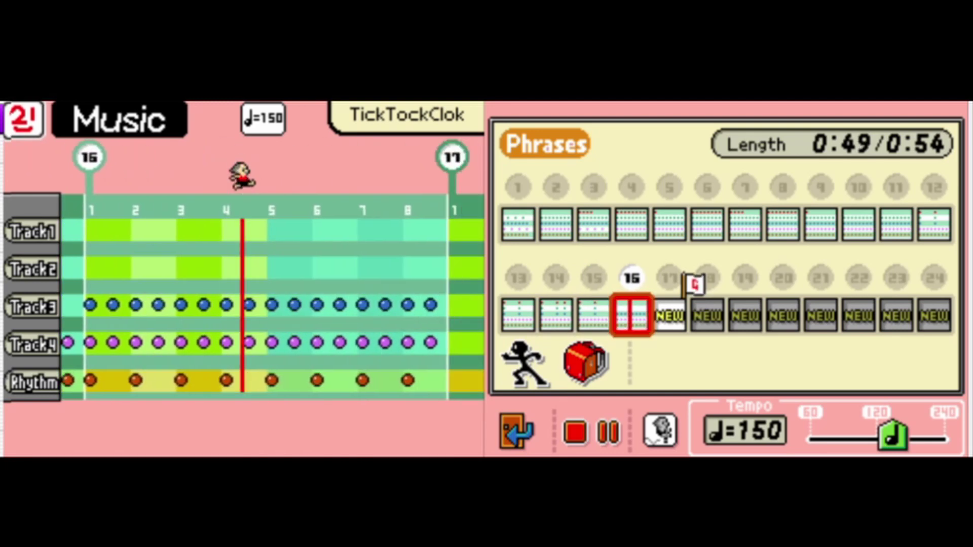
{"action": "left_click", "coordinate": [575, 432]}
{"action": "left_click", "coordinate": [516, 432]}
{"action": "left_click", "coordinate": [667, 438]}
{"action": "left_click", "coordinate": [780, 302]}
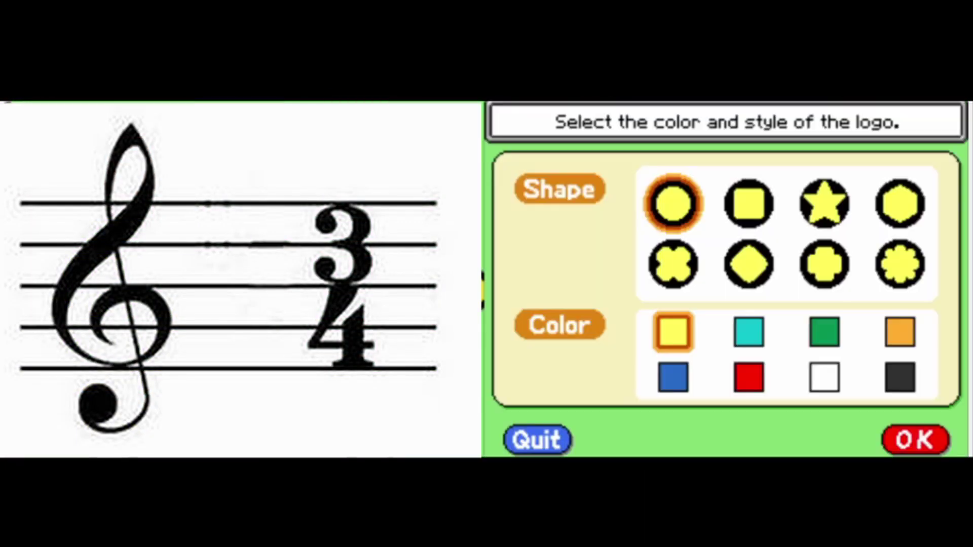
Step: Give the logo a hexagon shape in black, choose the remaining design options, and continue to the brief description
{"action": "left_click", "coordinate": [900, 203]}
{"action": "left_click", "coordinate": [900, 377]}
{"action": "left_click", "coordinate": [916, 440]}
{"action": "left_click", "coordinate": [901, 264]}
{"action": "left_click", "coordinate": [901, 332]}
{"action": "left_click", "coordinate": [915, 440]}
{"action": "left_click", "coordinate": [916, 440]}
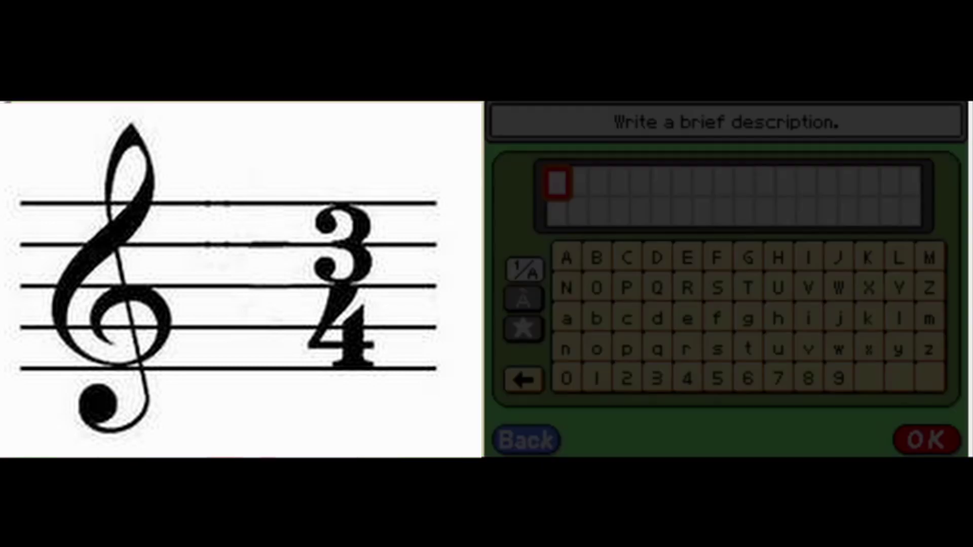
Step: Write the brief description "Tick Tock Clock" on the first line and "Mario Jart" on the second
{"action": "type", "text": "Tick T"}
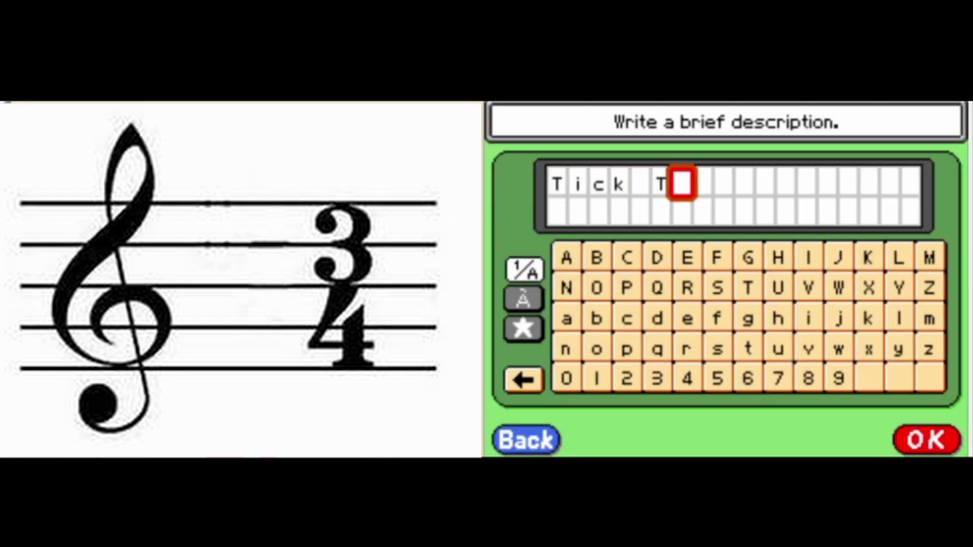
{"action": "type", "text": "ock Clock"}
{"action": "key", "text": "Return"}
{"action": "type", "text": "Mario J"}
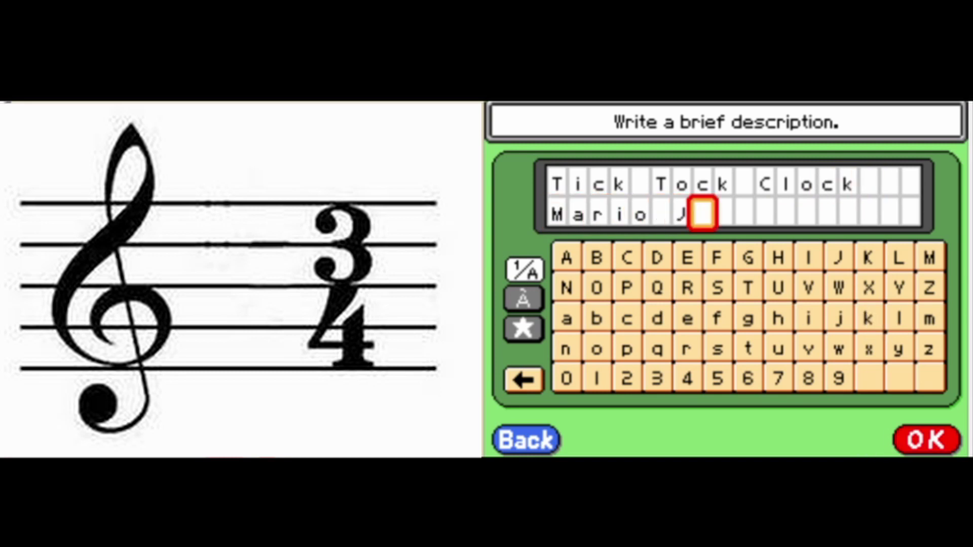
{"action": "type", "text": "art"}
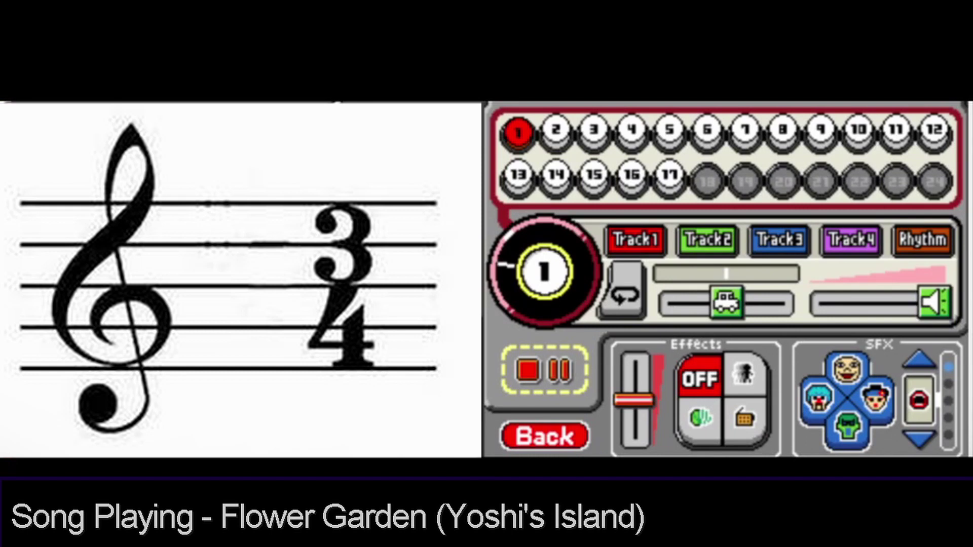
Step: Leave the record player while the song is playing
{"action": "left_click", "coordinate": [545, 436]}
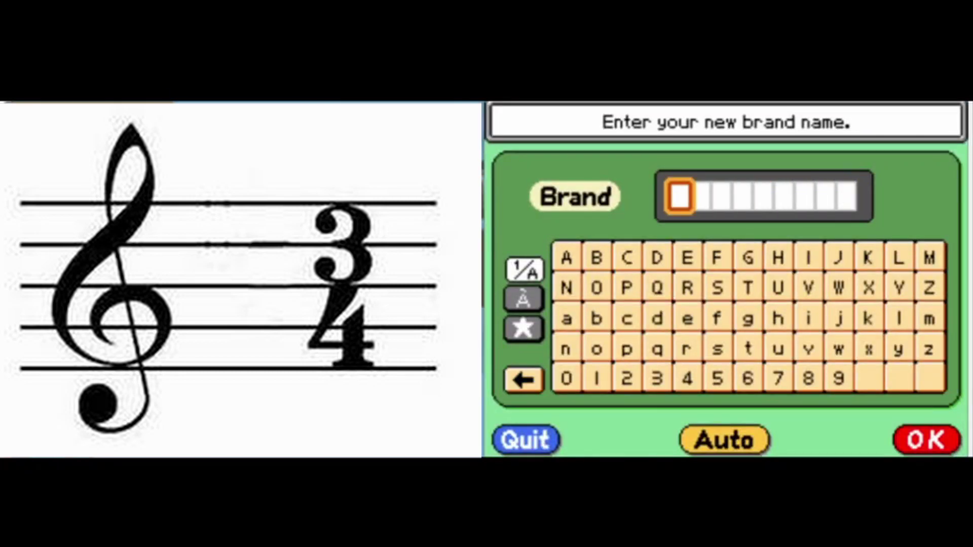
{"action": "left_click", "coordinate": [718, 288]}
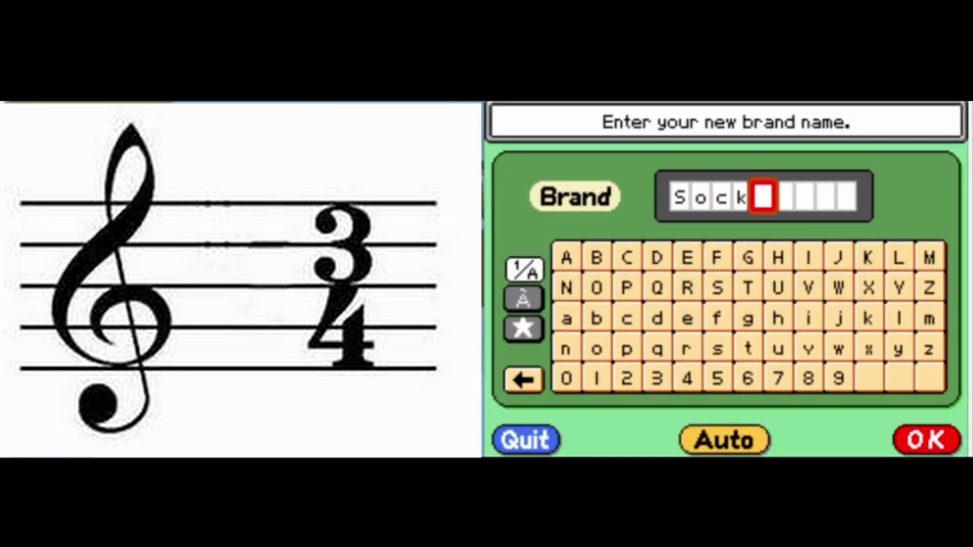
{"action": "key", "text": "BackSpace"}
{"action": "key", "text": "BackSpace"}
{"action": "key", "text": "BackSpace"}
{"action": "key", "text": "BackSpace"}
Step: Enter "Odd Sock" as the new brand name
{"action": "type", "text": "Odd"}
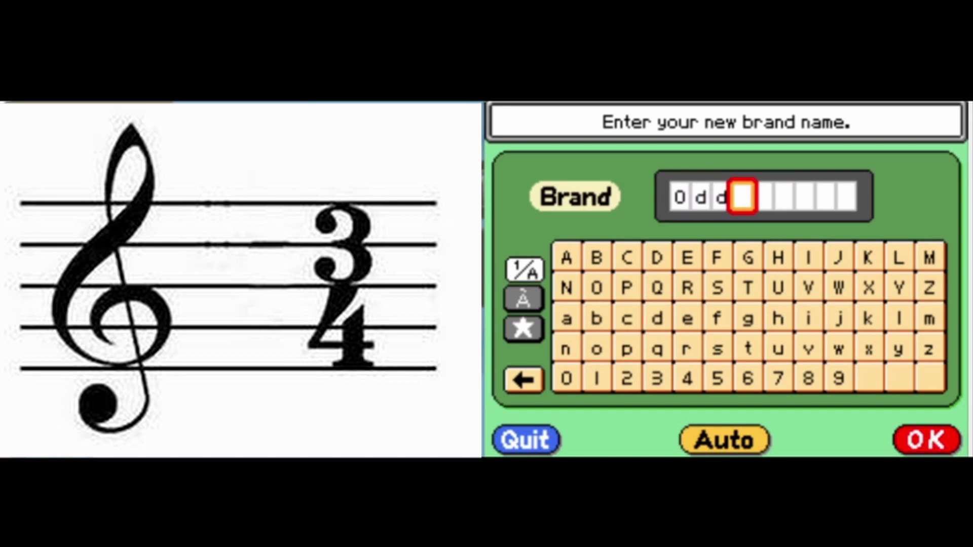
{"action": "type", "text": " Sock"}
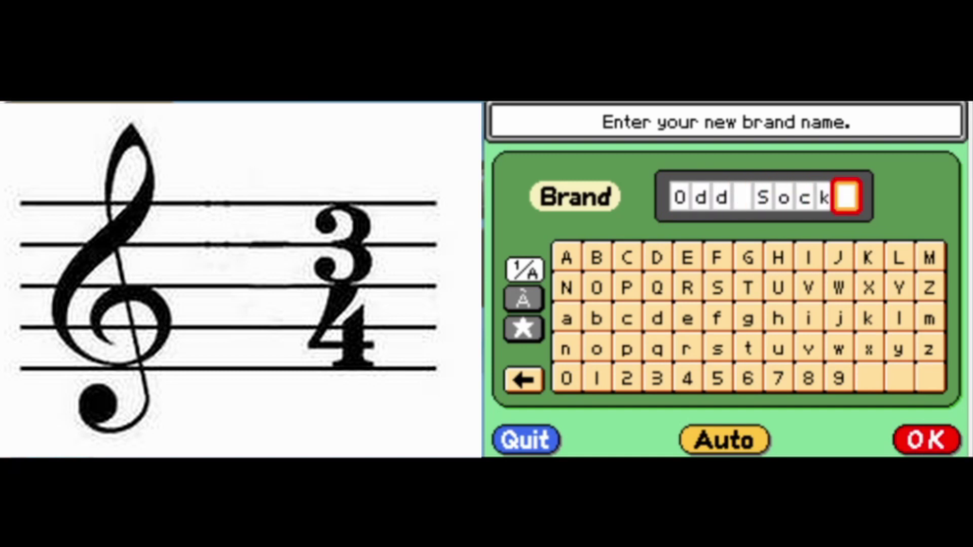